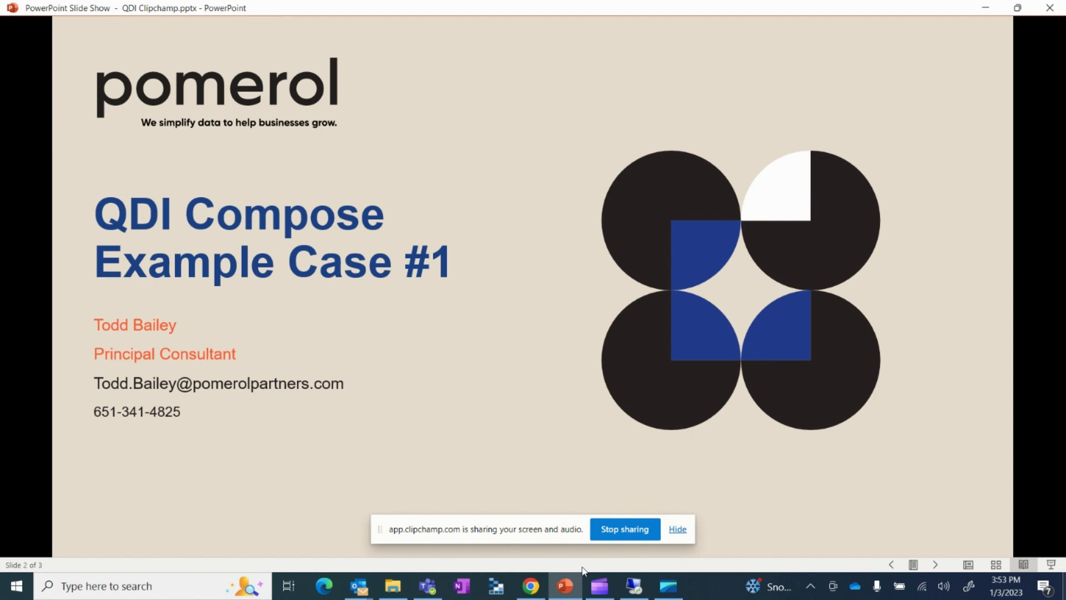
Step: Switch to the Remote Desktop session and close the Qlik Compose browser tab and Replicate's Manage Endpoint Connections dialog
key("alt+Tab")
key("alt+Tab")
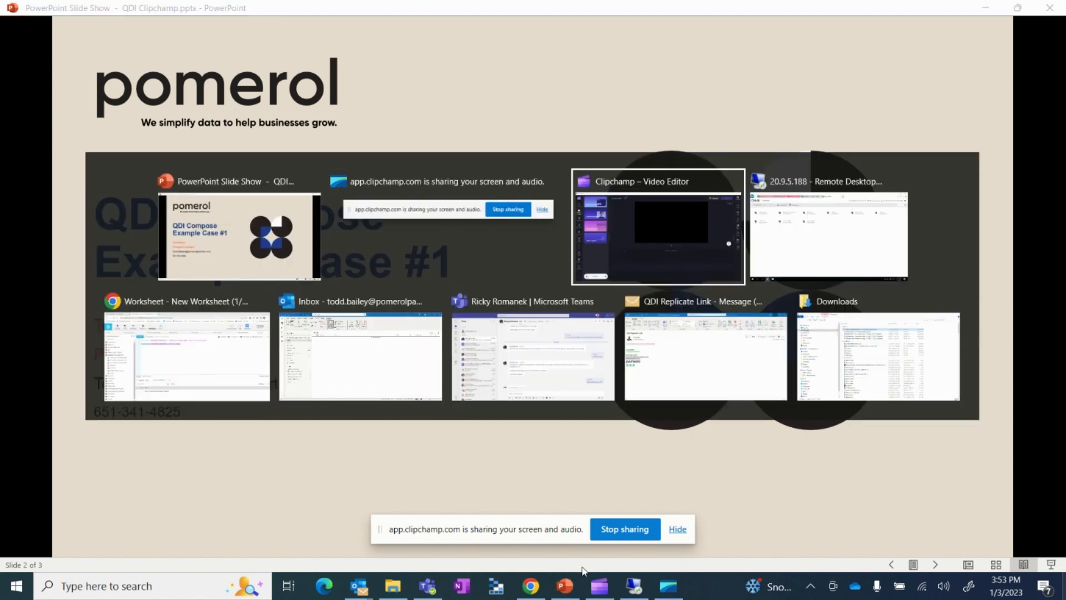
key("alt+Tab")
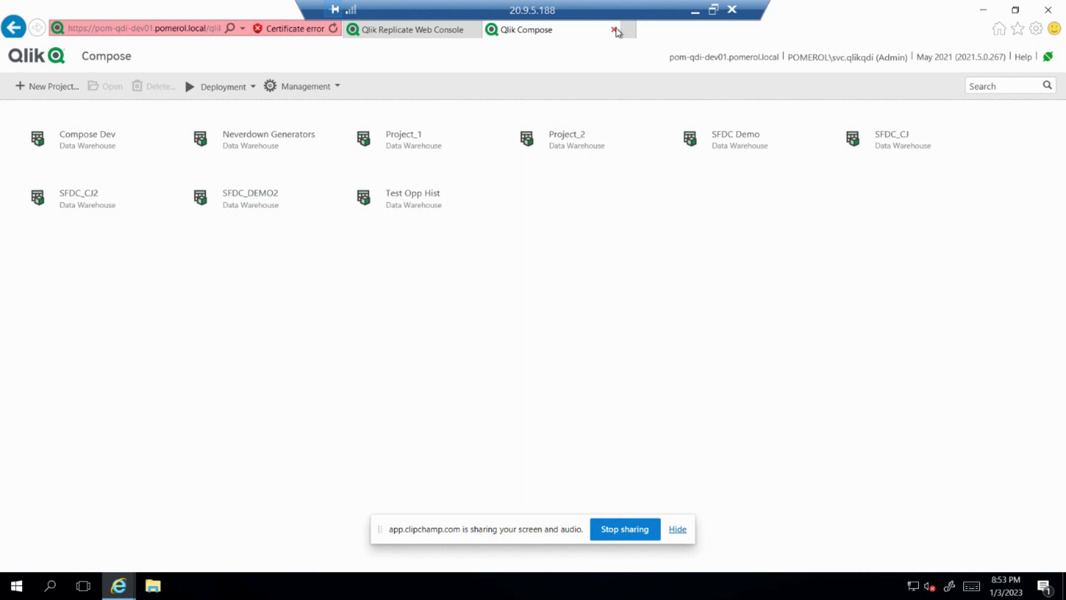
left_click(615, 29)
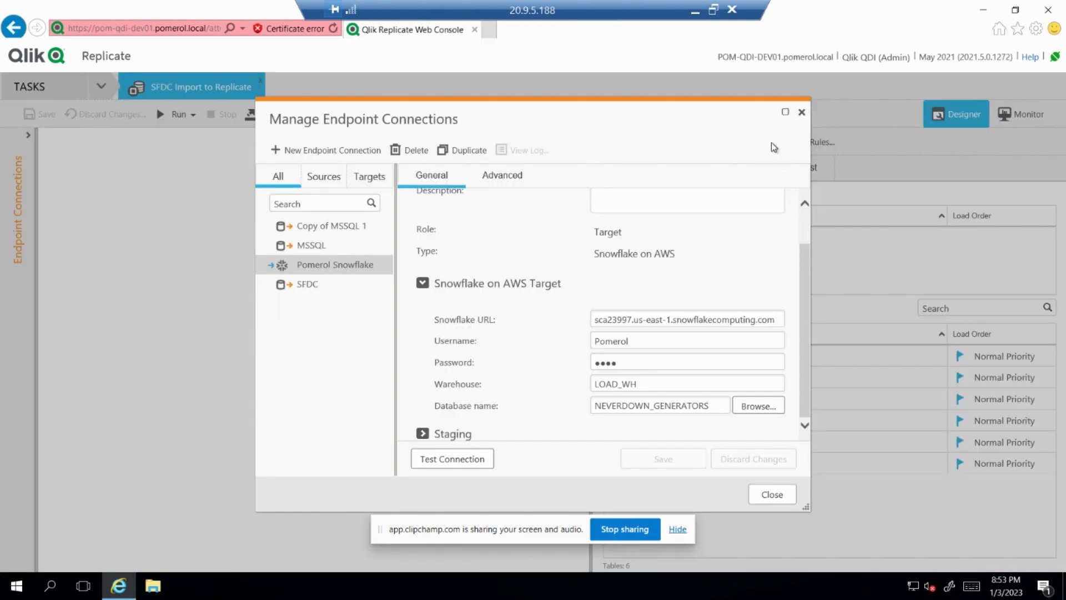
left_click(802, 113)
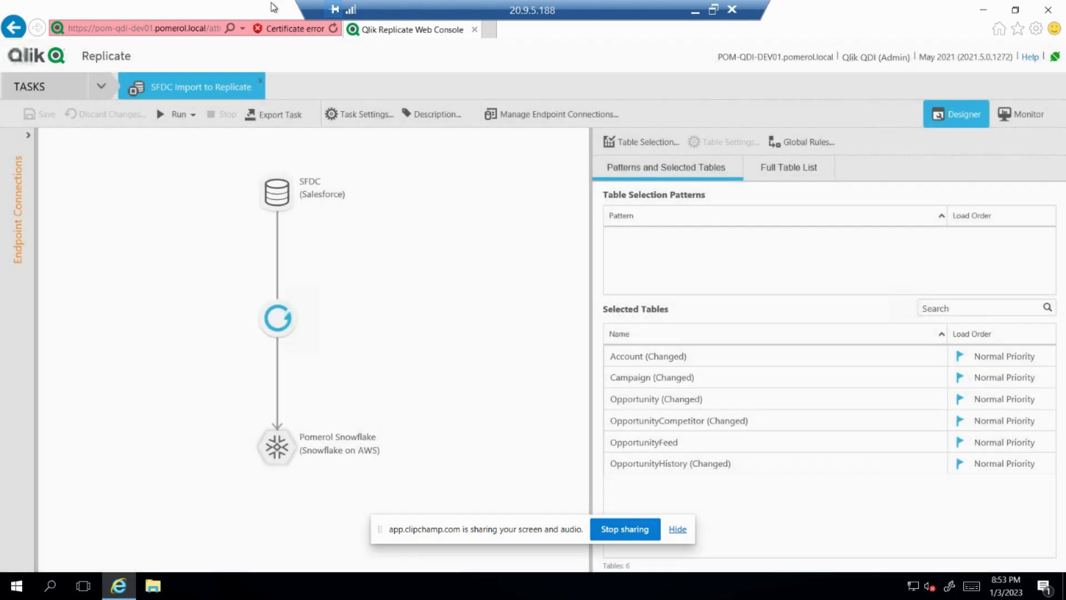
left_click(490, 30)
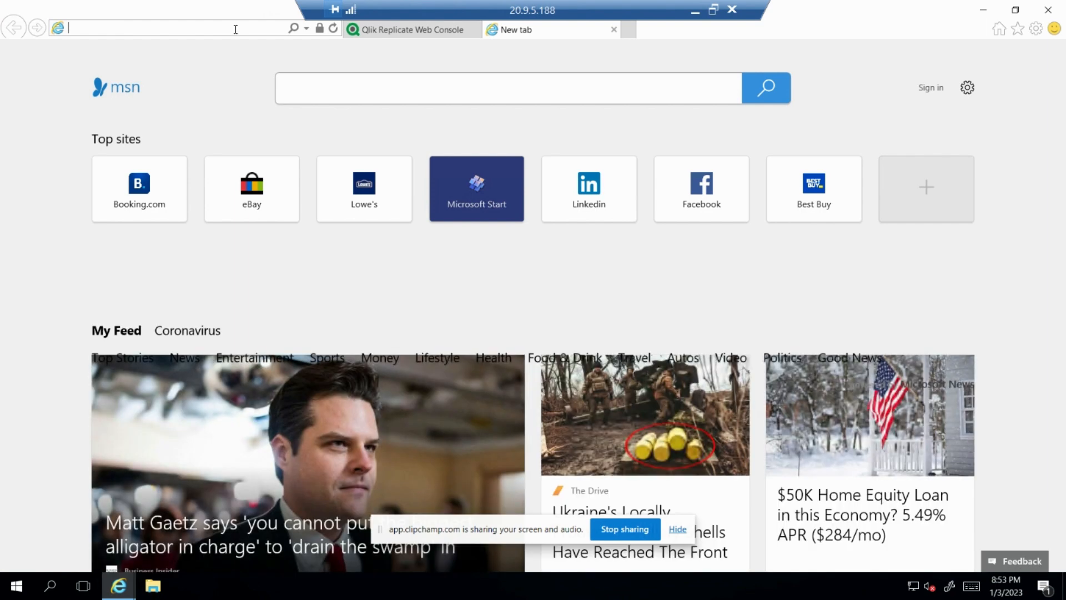
type("c")
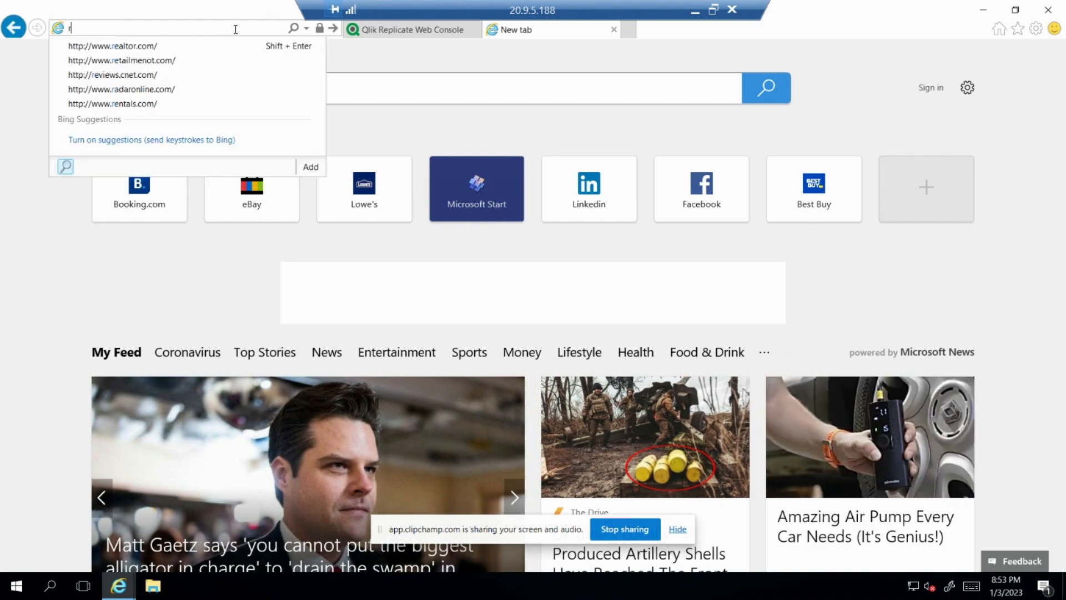
key("BackSpace")
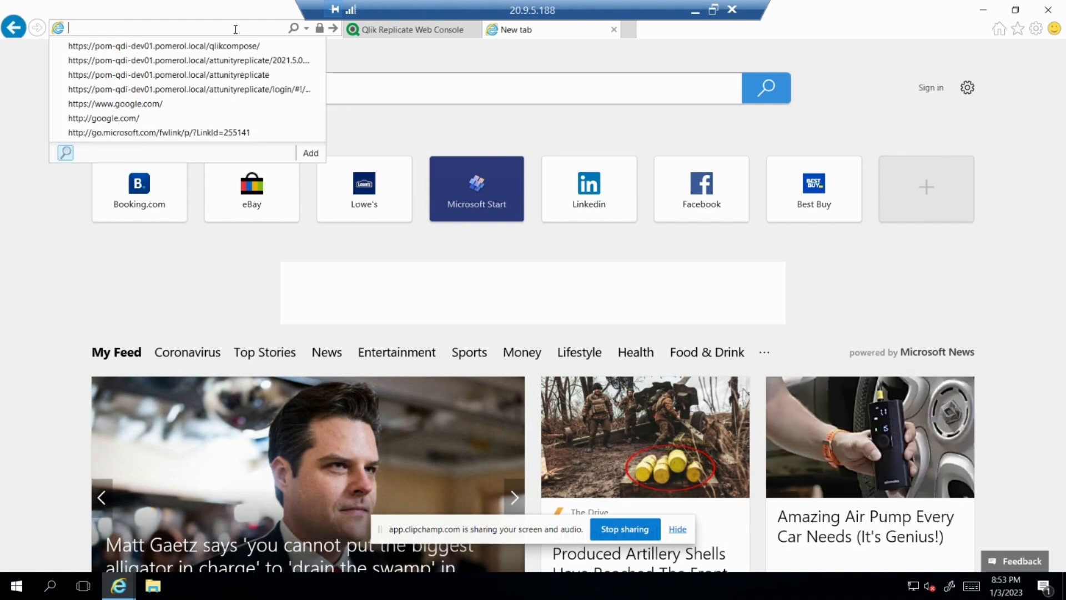
left_click(201, 45)
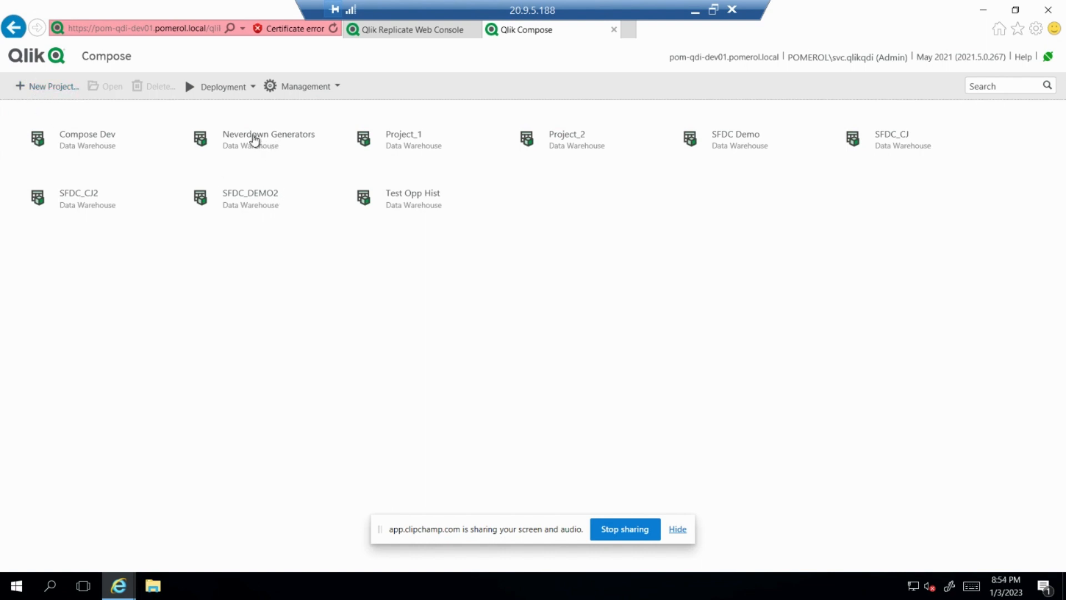
double_click(255, 140)
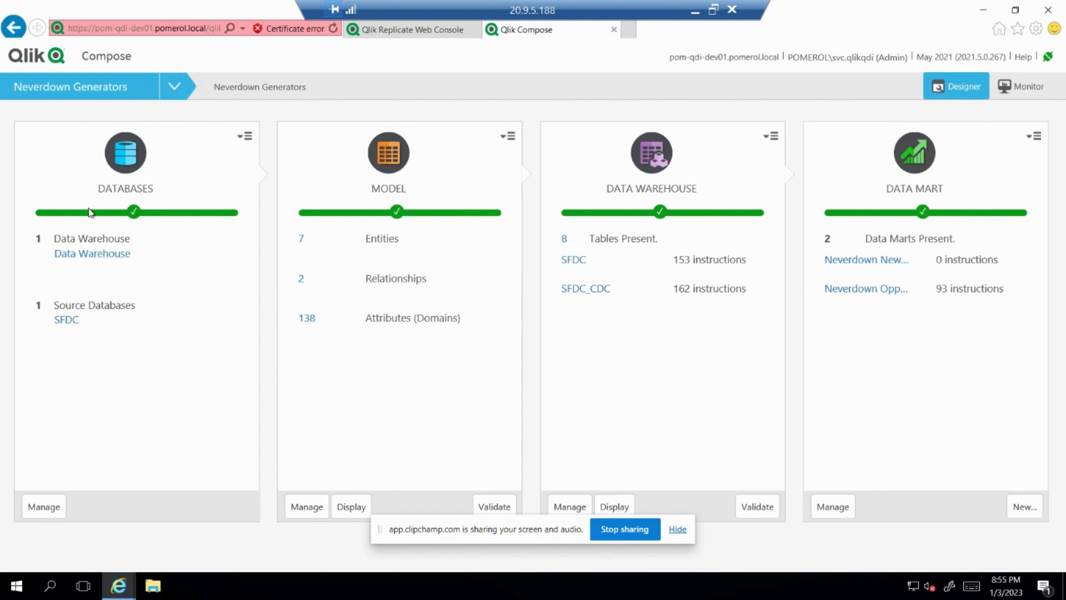
Step: View the SFDC source database's landing zone and archive settings, including a look at the blank New Data Source form
left_click(61, 326)
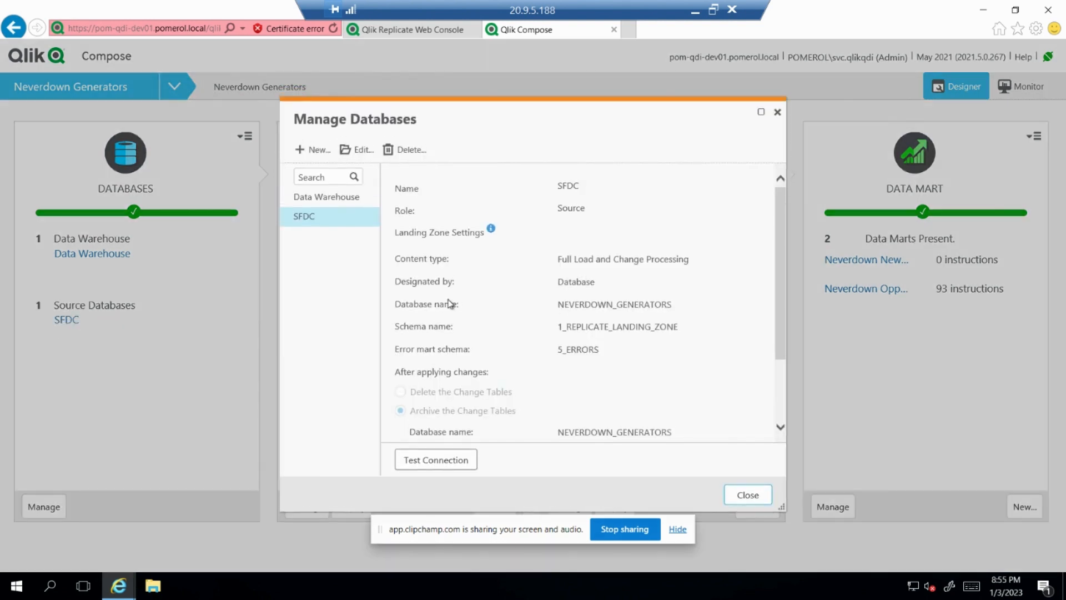
left_click(318, 155)
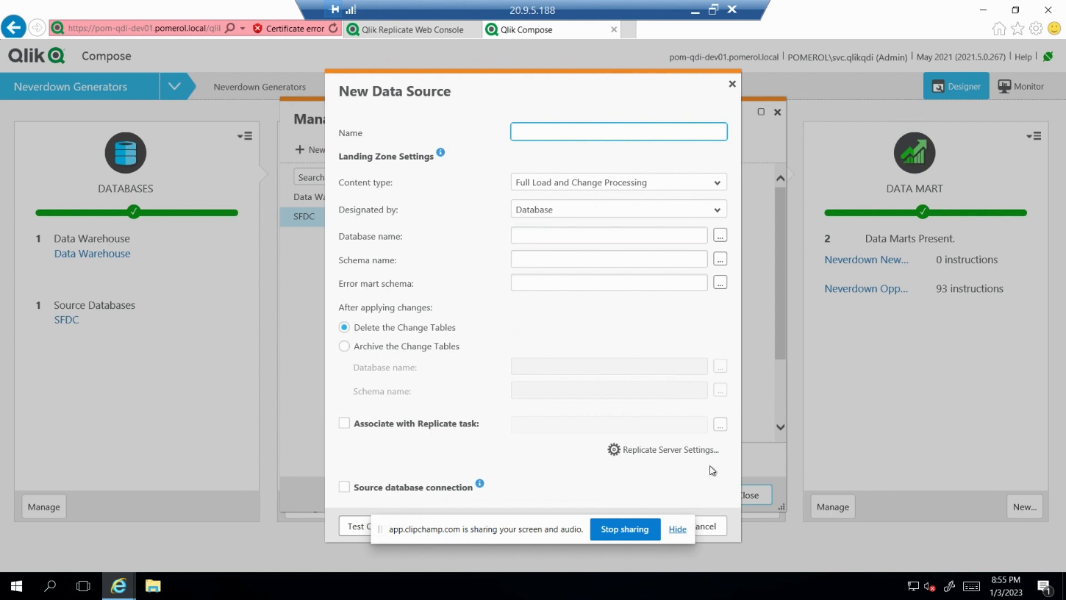
left_click_drag(531, 81, 600, 56)
left_click(774, 501)
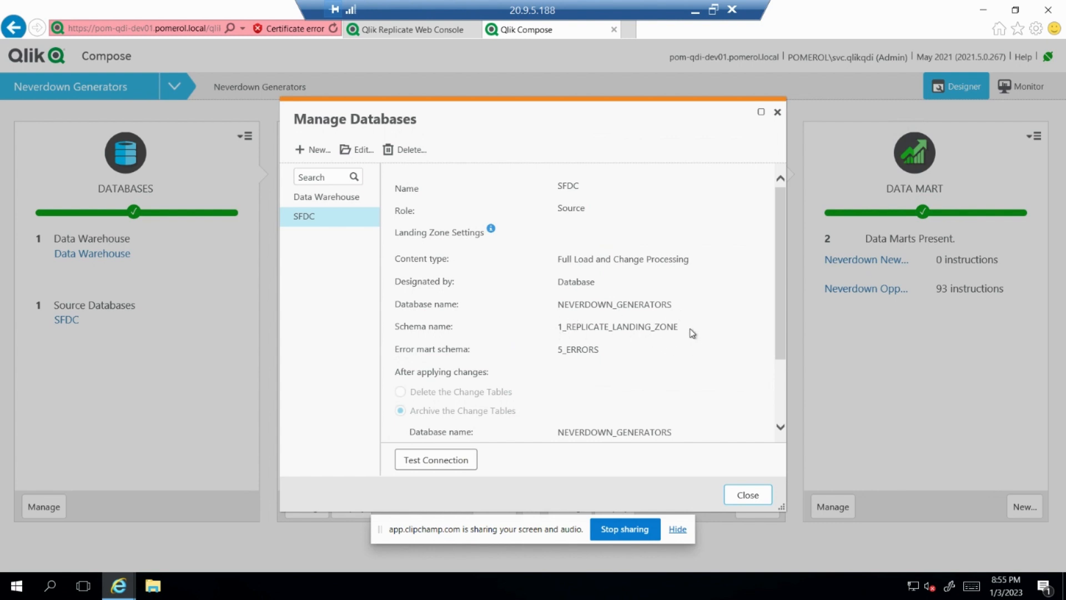
scroll(642, 369, "down", 2)
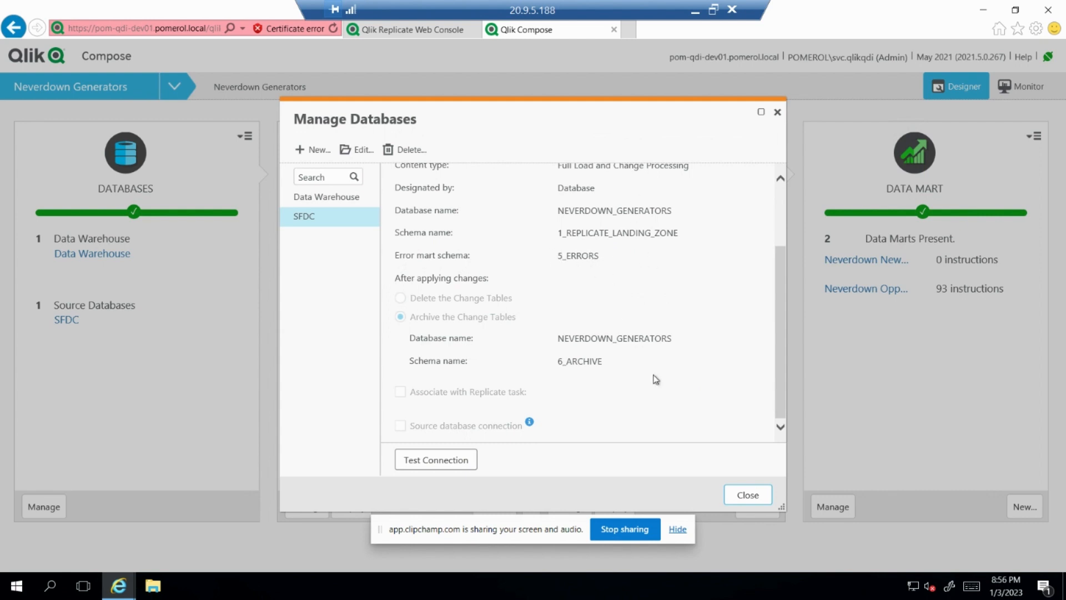
Step: Switch to the Snowflake worksheet in Chrome and examine the schemas of the NEVERDOWN_GENERATORS database
key("alt+Tab")
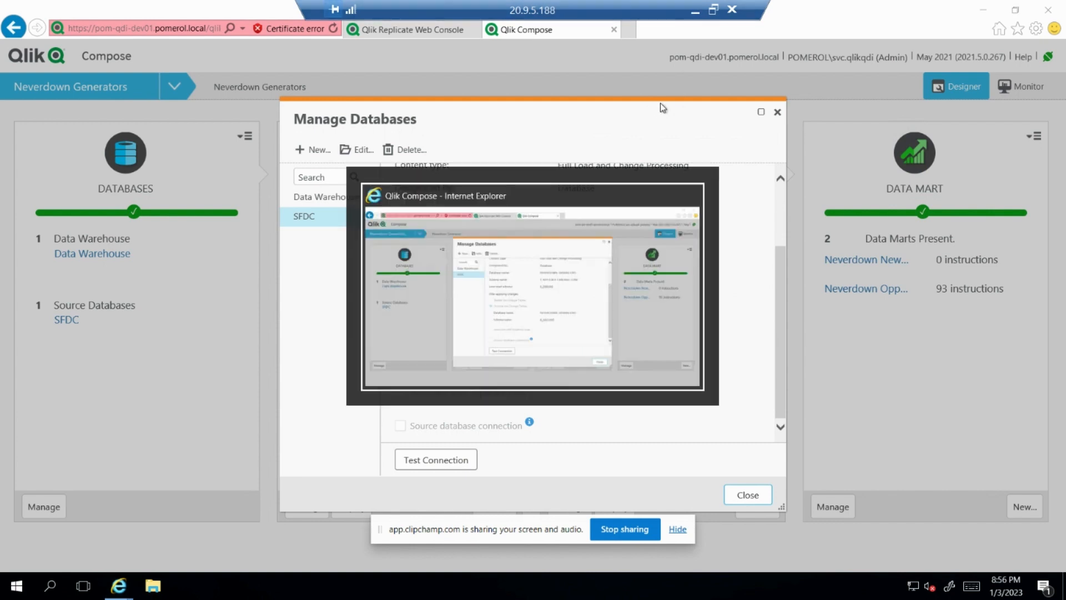
left_click(695, 10)
key("alt+Tab")
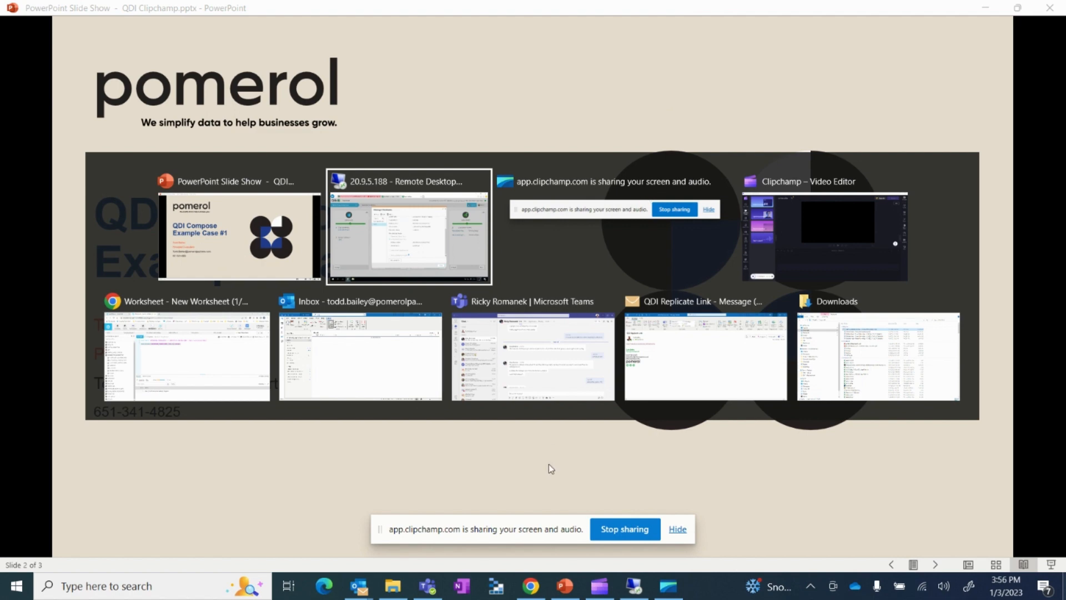
key("alt+Tab")
key("alt+Tab")
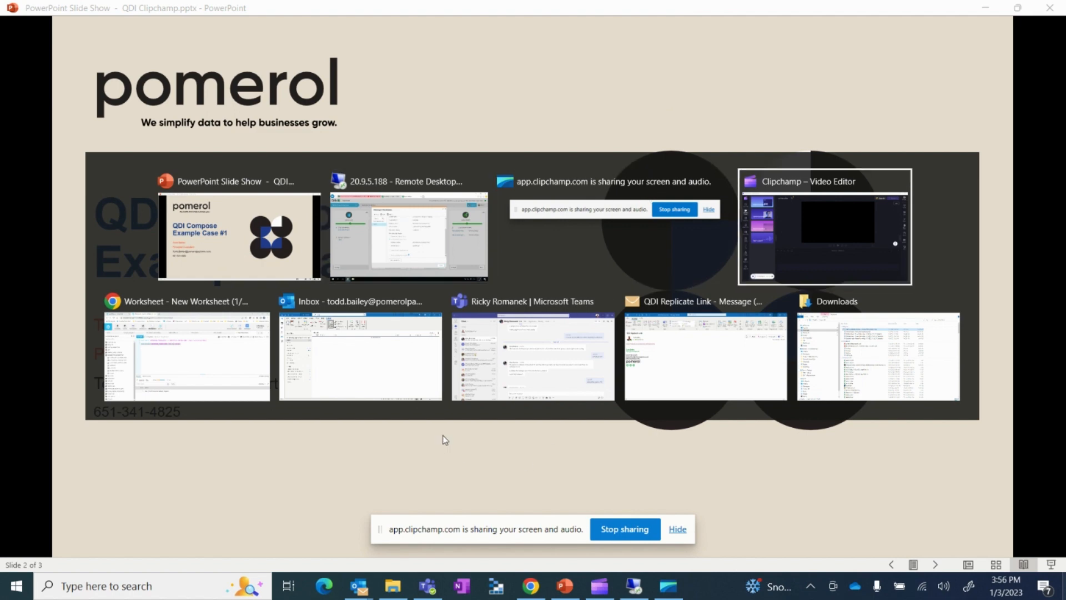
key("alt+Tab")
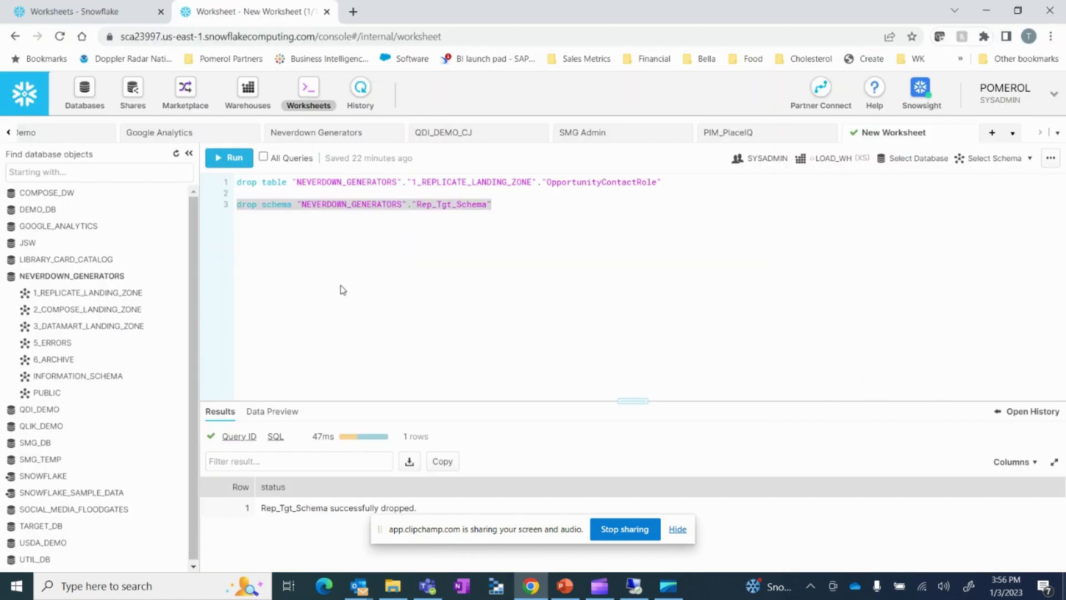
left_click(77, 278)
Step: Return to the Remote Desktop session and review the SFDC source's database, schema, error mart and archive settings in Compose
left_click(634, 586)
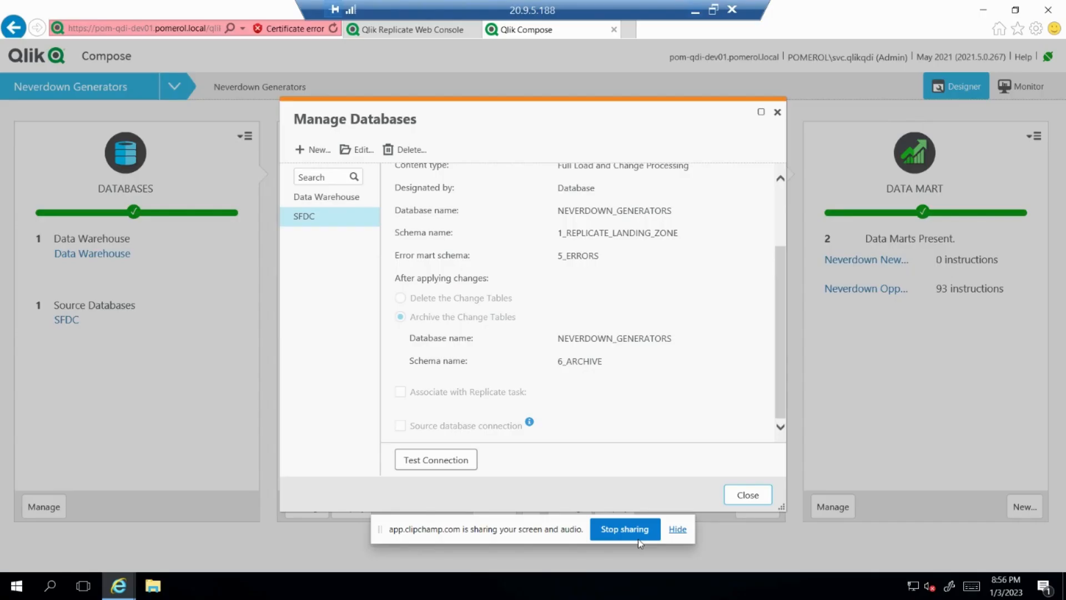
scroll(571, 280, "up", 2)
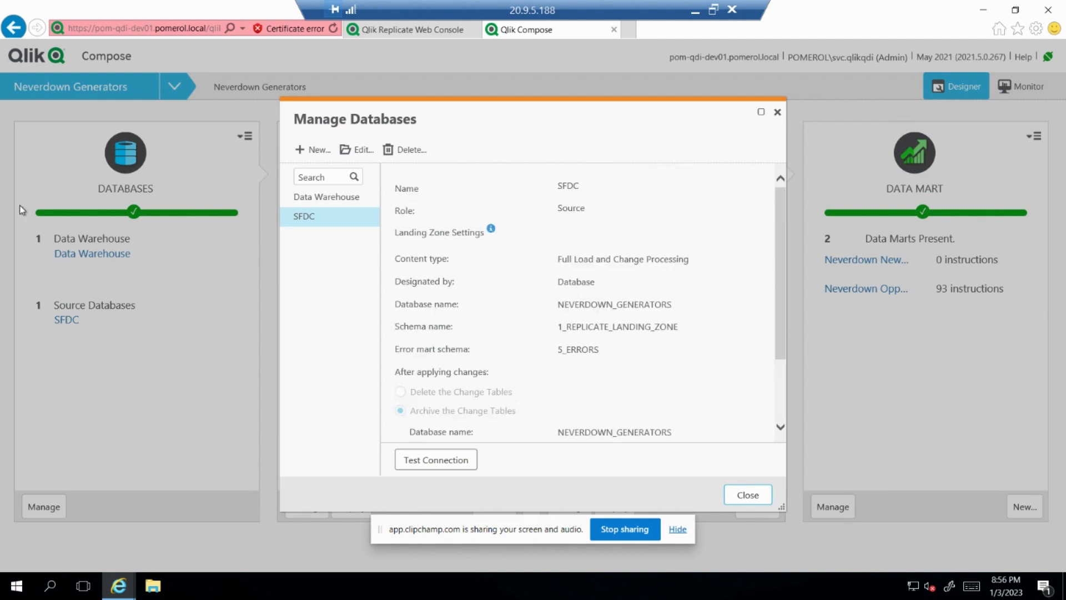
scroll(577, 309, "down", 1)
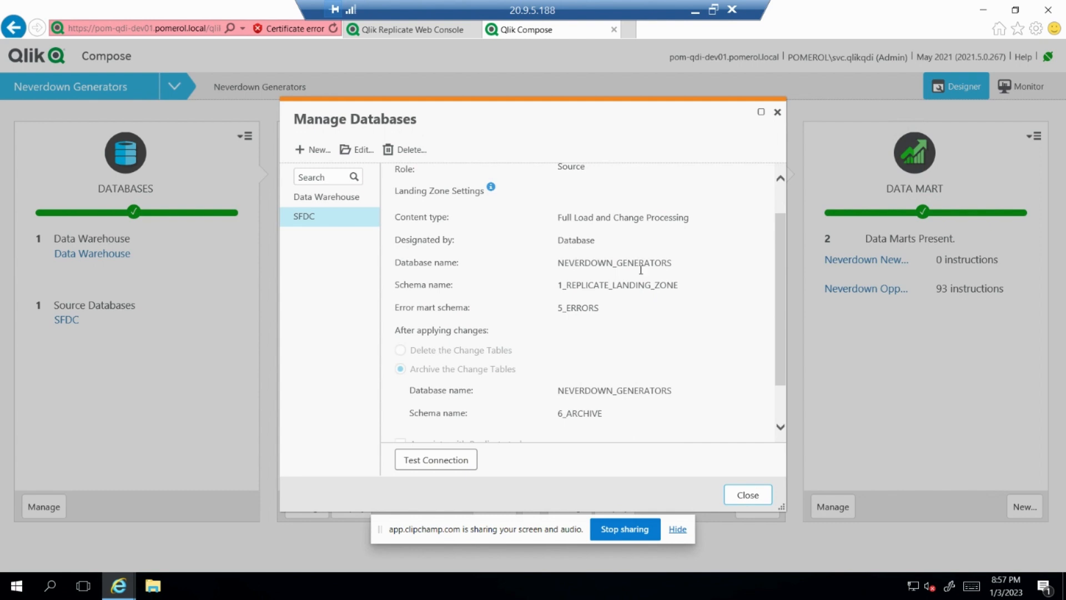
left_click_drag(677, 264, 558, 255)
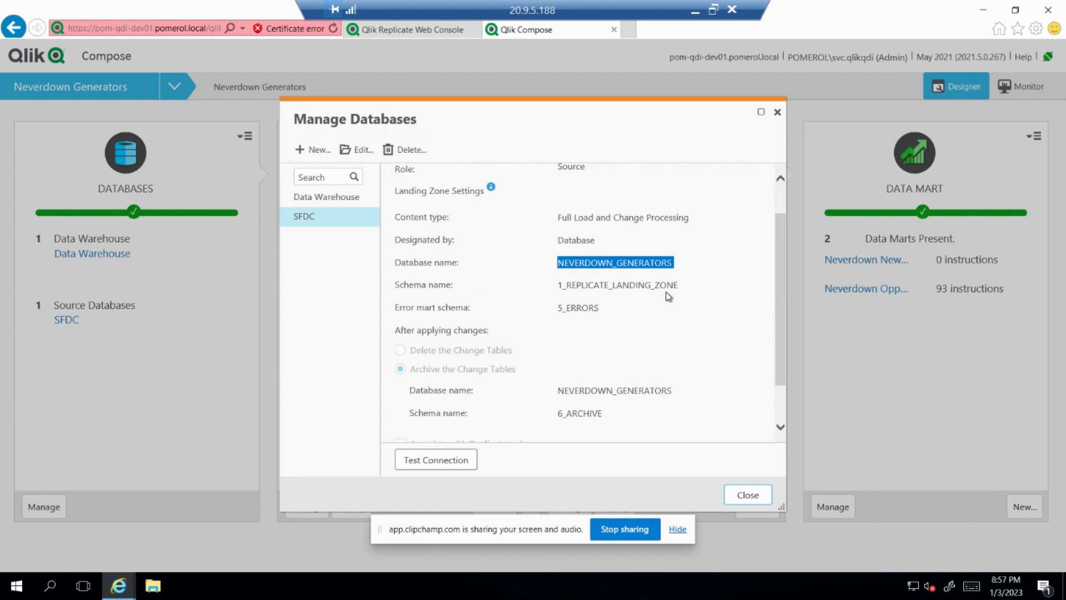
left_click(684, 305)
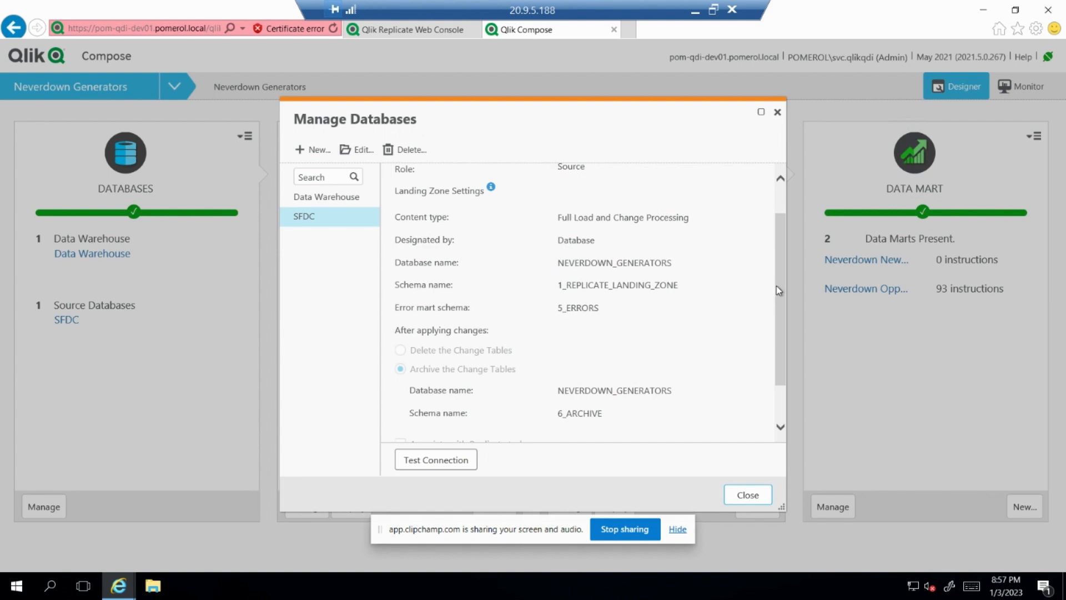
scroll(776, 285, "down", 1)
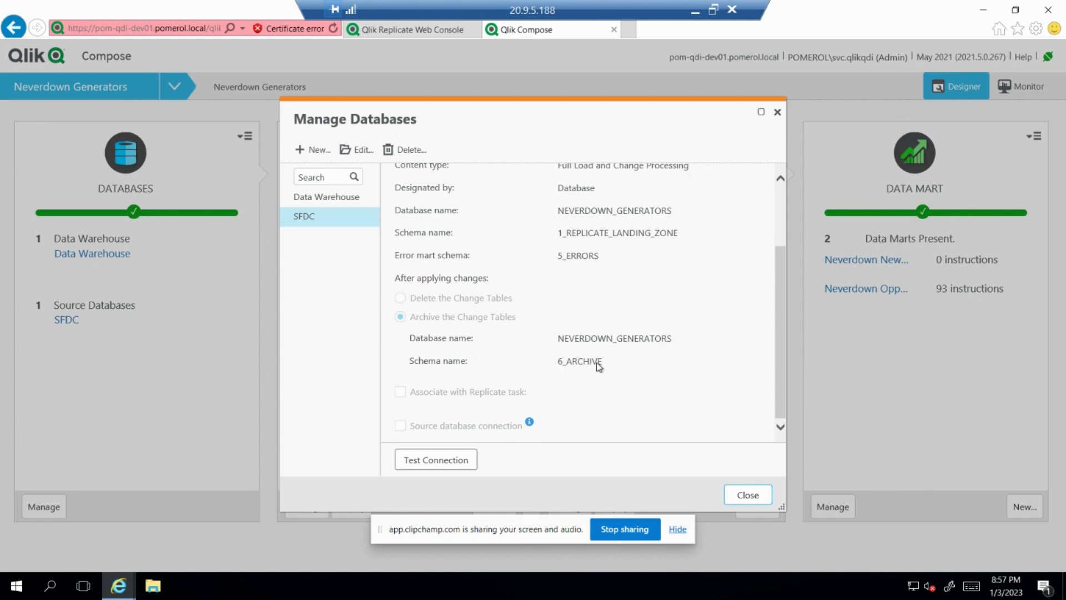
left_click(695, 11)
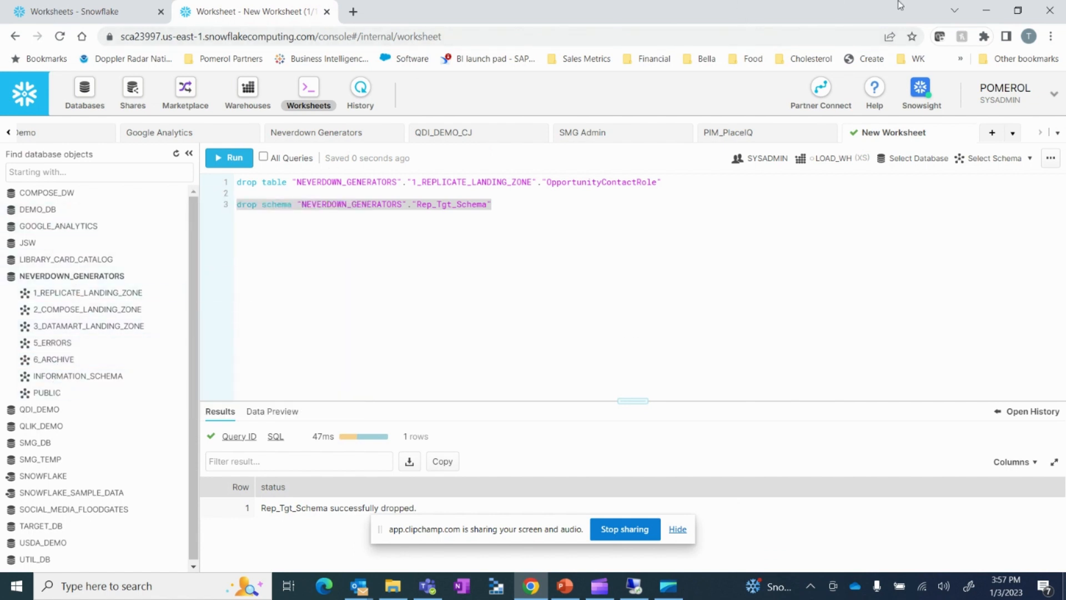
left_click(988, 15)
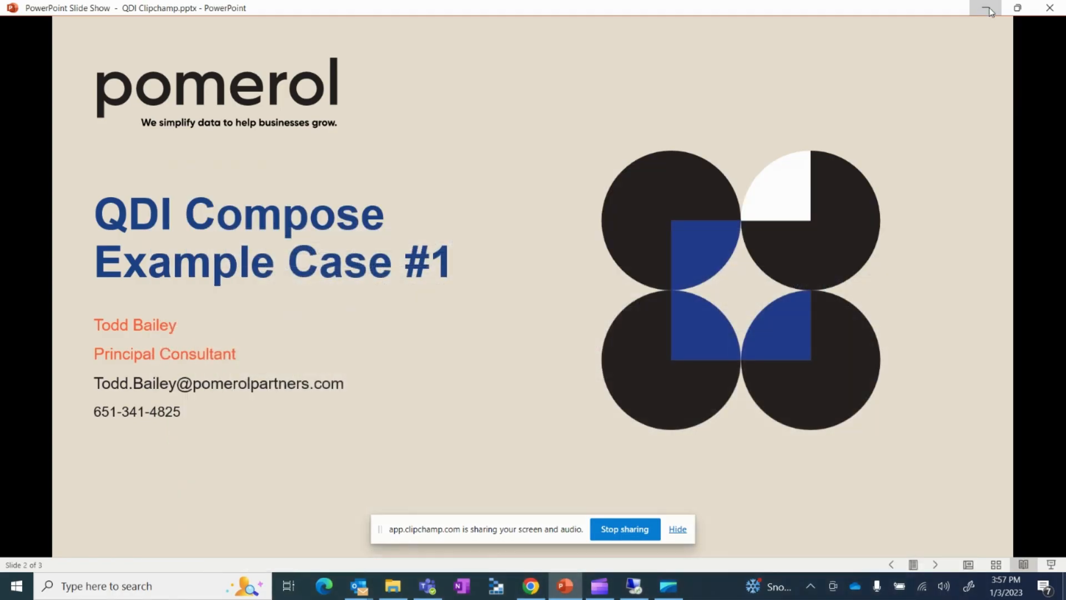
left_click(988, 10)
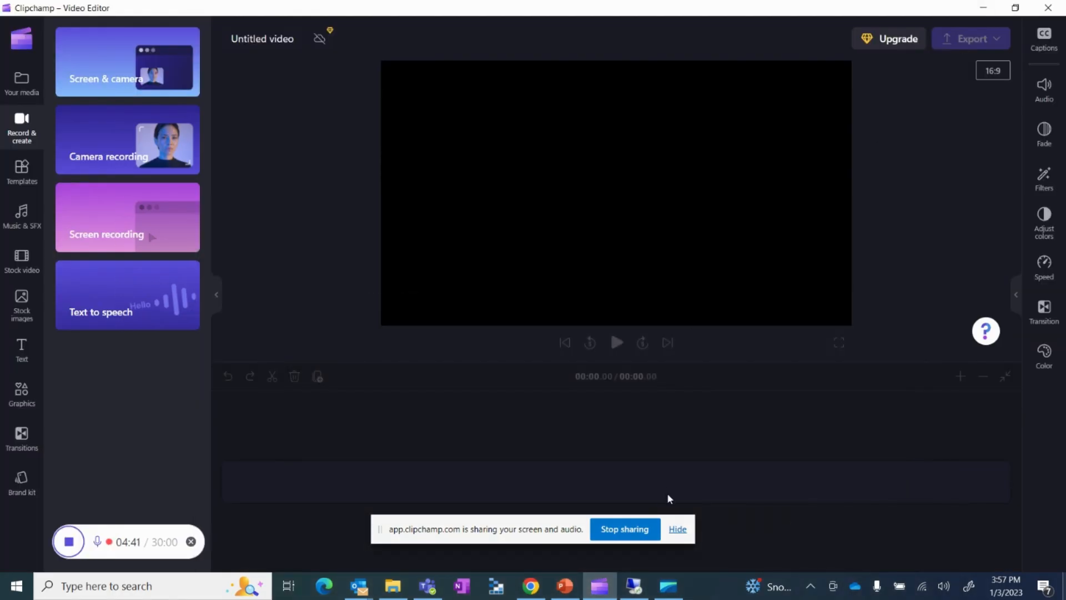
key("alt+Tab")
key("alt+Tab")
key("alt+Tab")
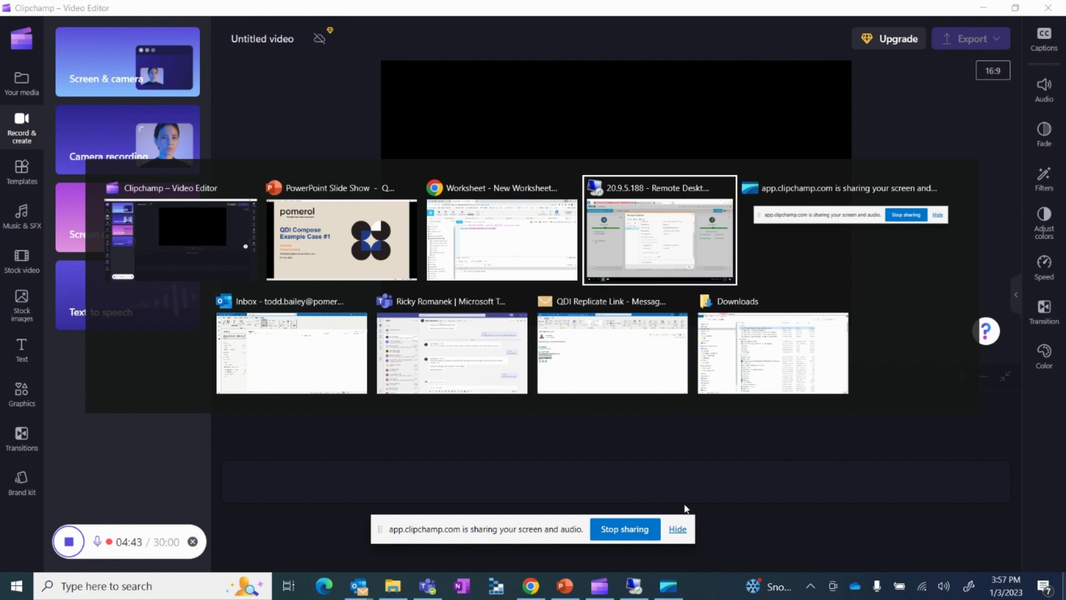
key("alt+Tab")
key("alt+Tab")
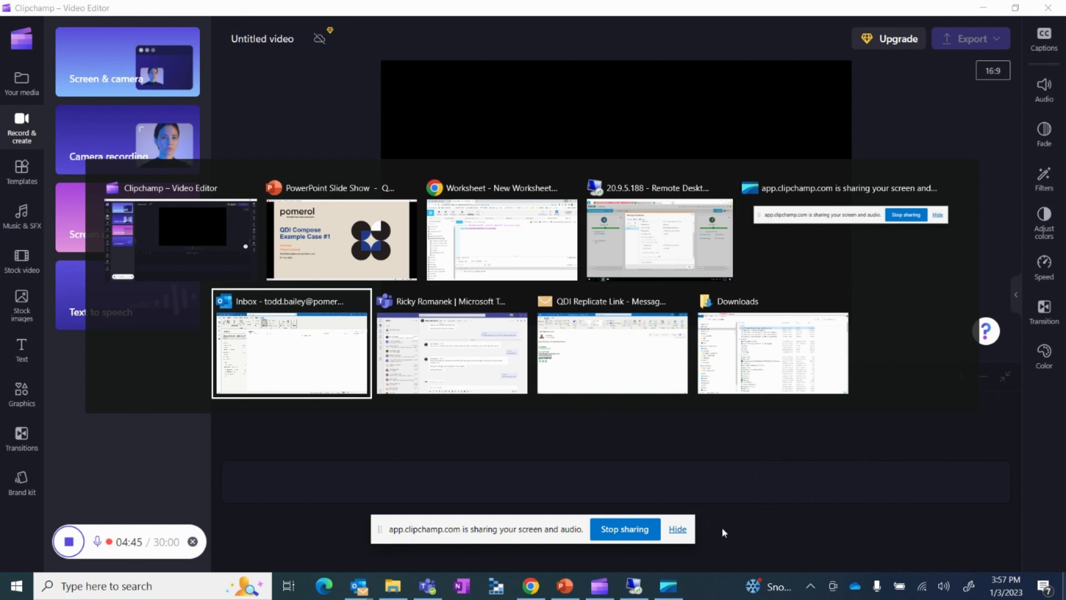
key("alt+Tab")
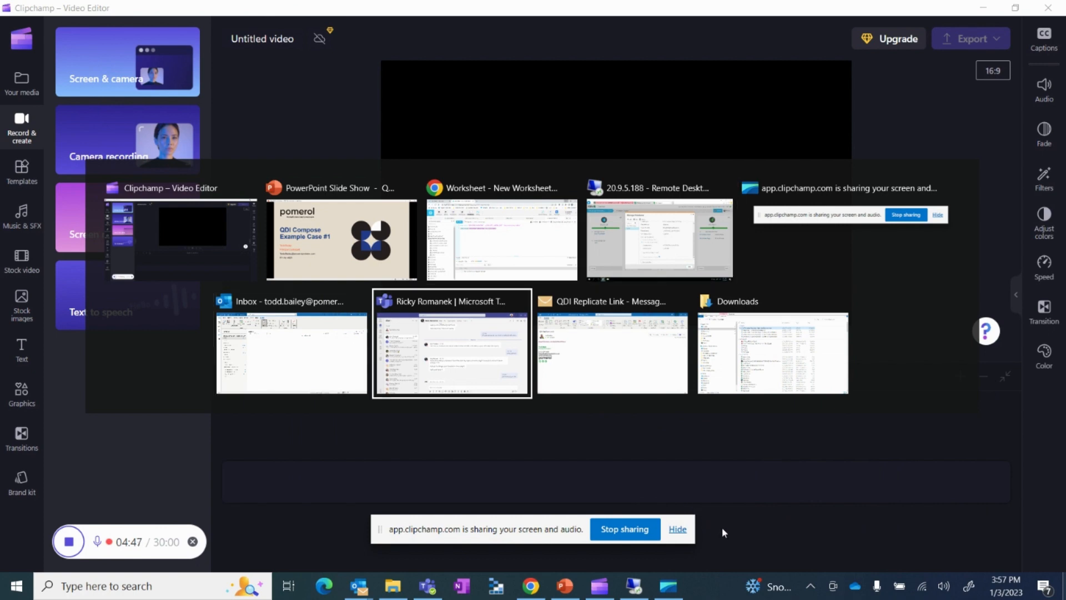
key("alt+Tab")
key("alt+Tab")
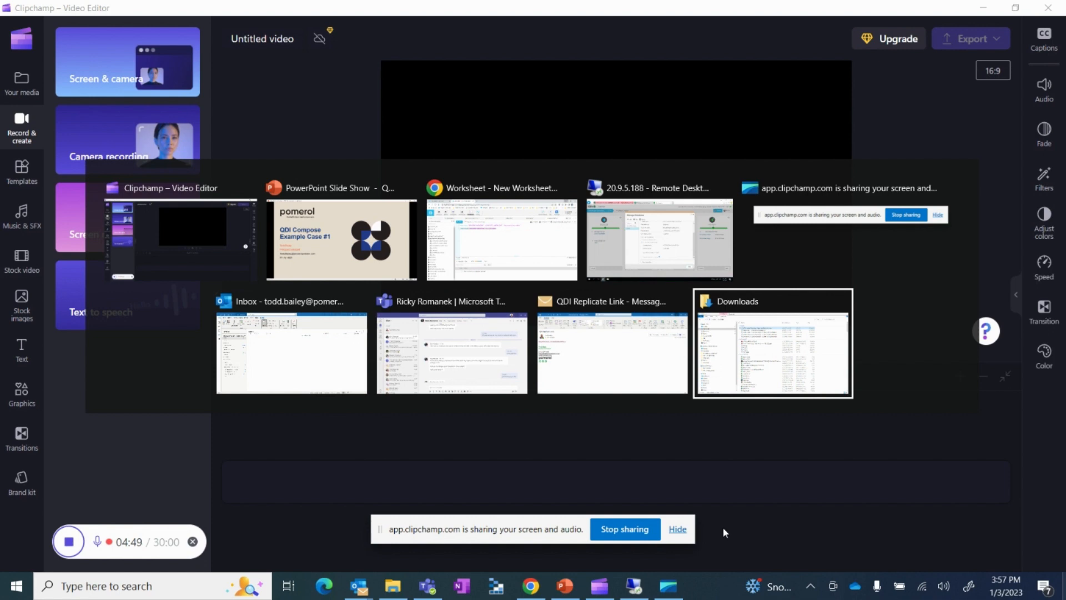
key("alt+Tab")
key("alt+Tab")
key("alt+Tab")
key("alt+Tab")
key("alt+Tab")
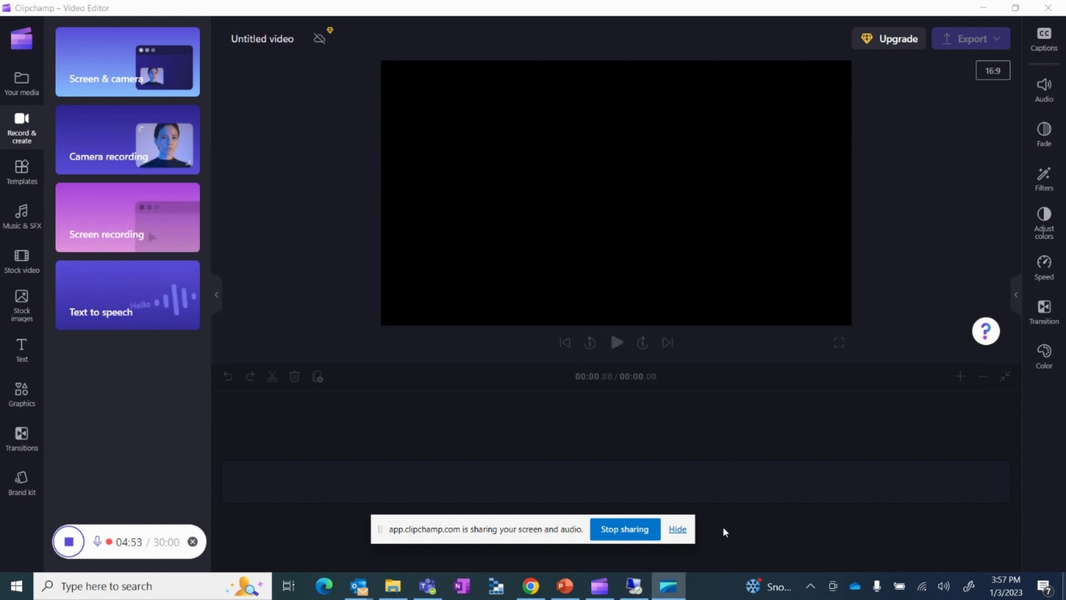
key("alt+Tab")
key("alt+Tab")
key("alt+Tab")
key("alt+Tab")
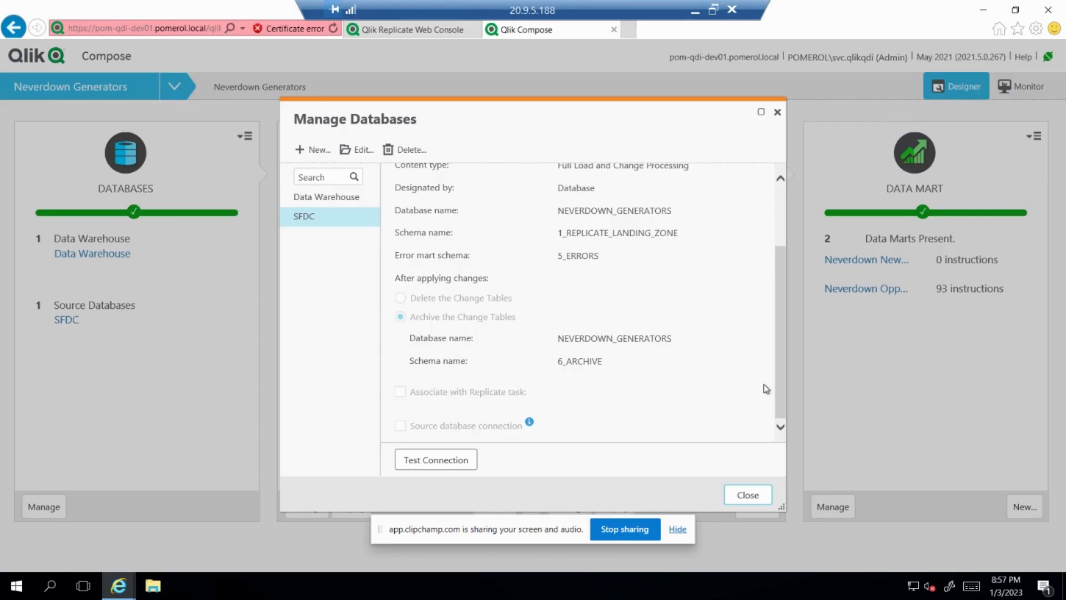
key("alt+Tab")
Step: Close the SFDC source settings and view the Data Warehouse database's connection and warehouse properties, moving the dialog higher
left_click(750, 494)
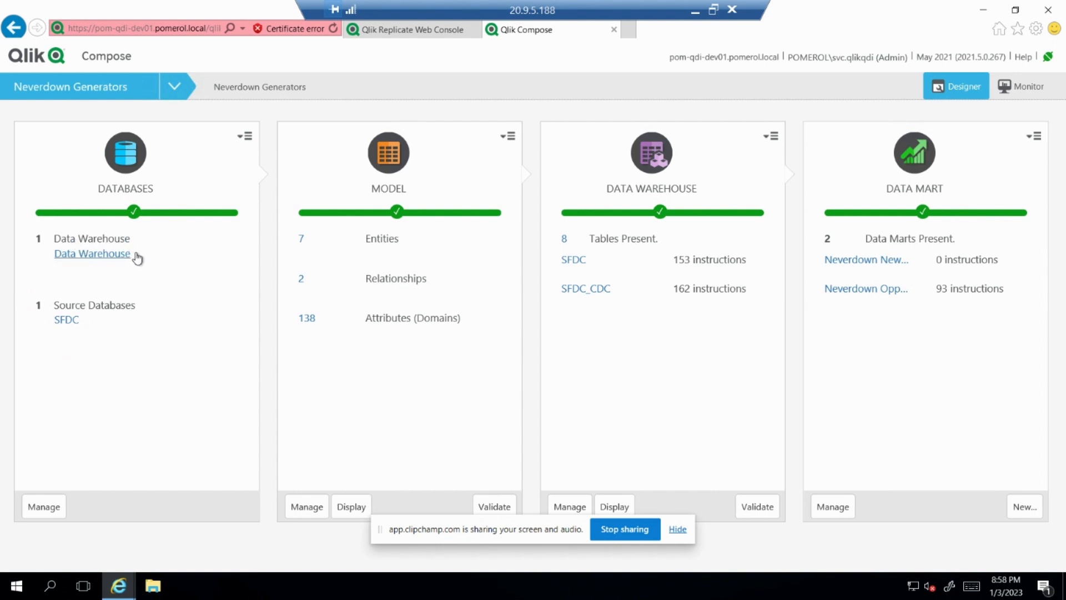
left_click(95, 256)
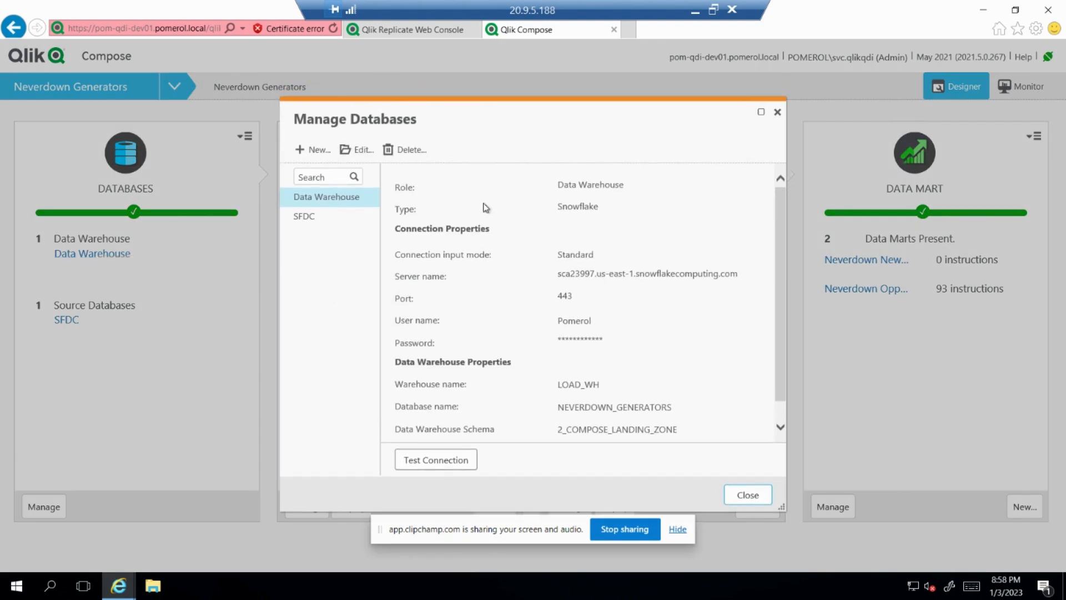
left_click_drag(539, 120, 531, 80)
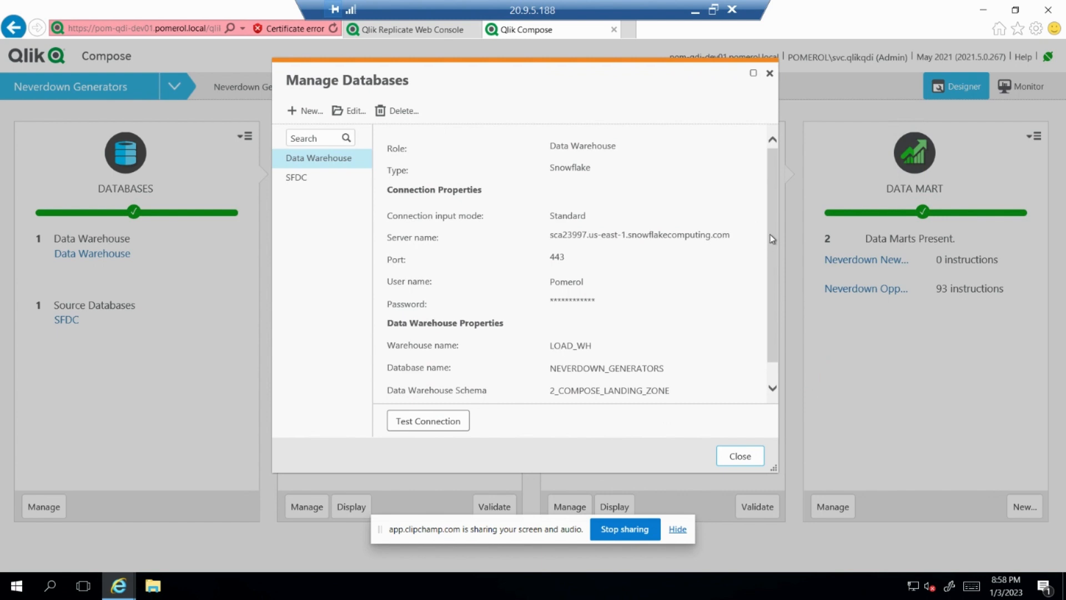
Step: Examine the Data Warehouse database's properties, highlighting its data warehouse schema and data mart schema names
scroll(772, 236, "down", 1)
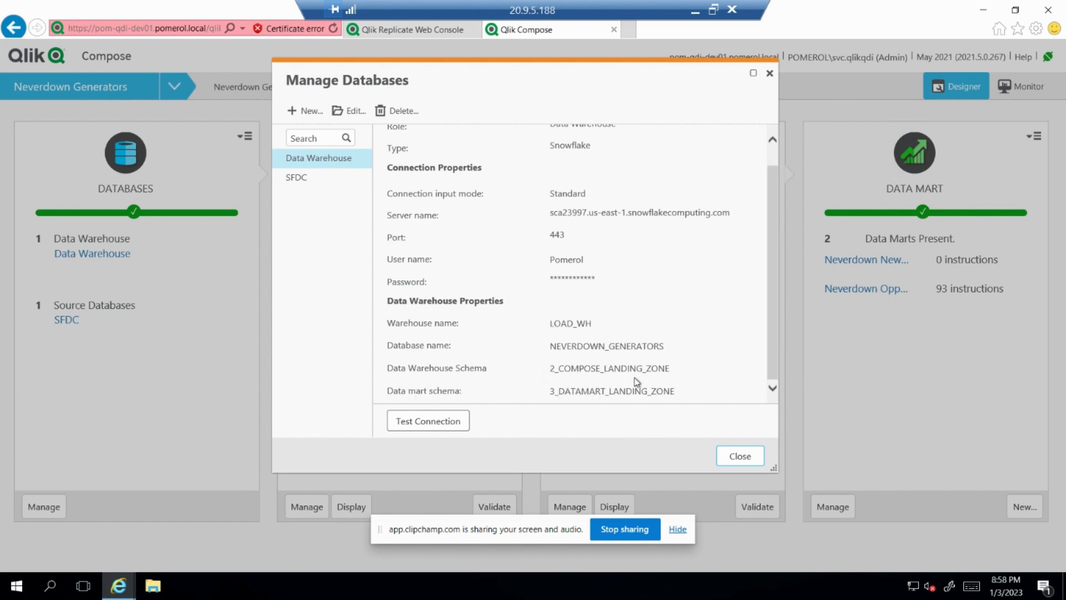
left_click_drag(671, 369, 555, 369)
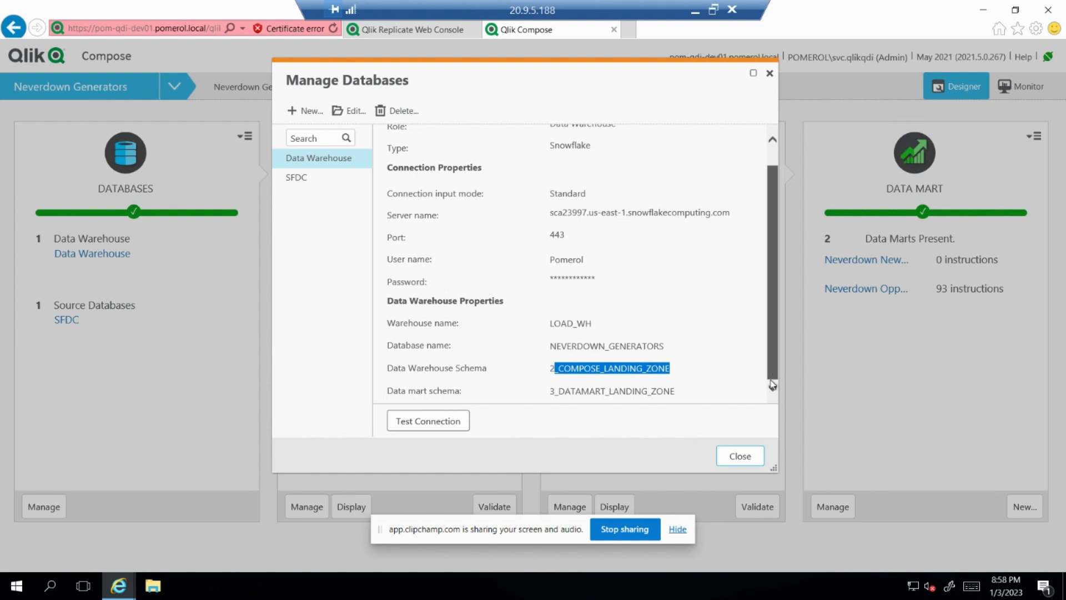
left_click_drag(676, 391, 550, 388)
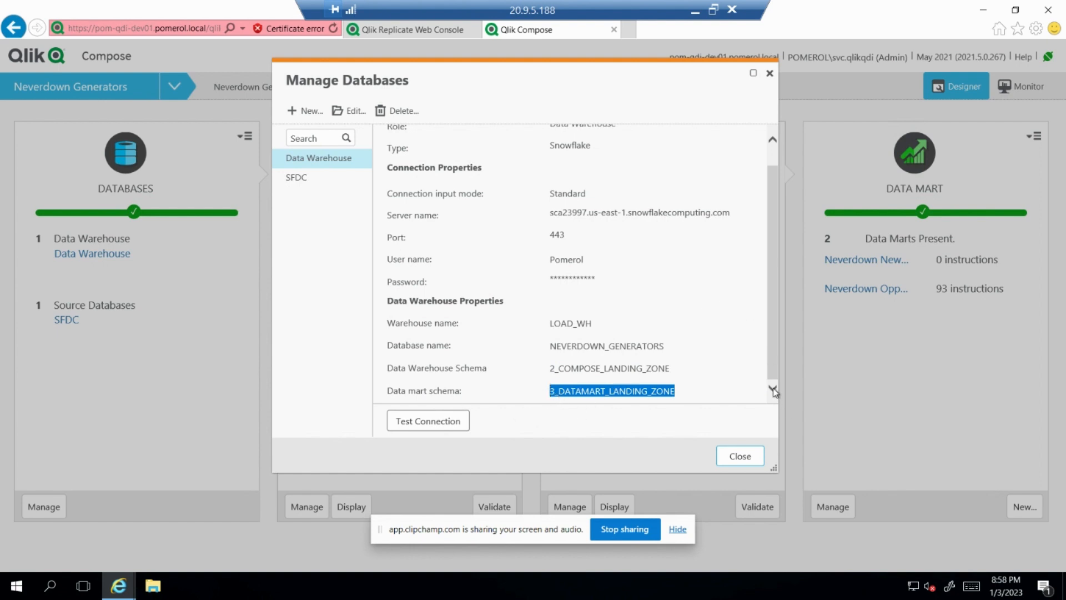
left_click(654, 347)
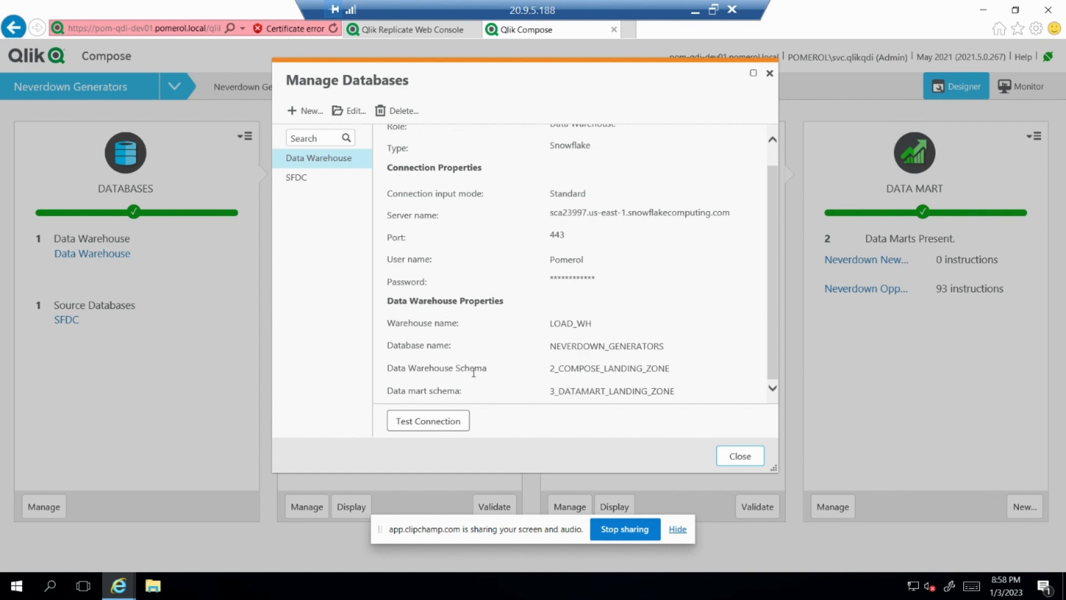
Step: Test the connections of the Data Warehouse database and the SFDC source database, closing the settings after each test
left_click(446, 428)
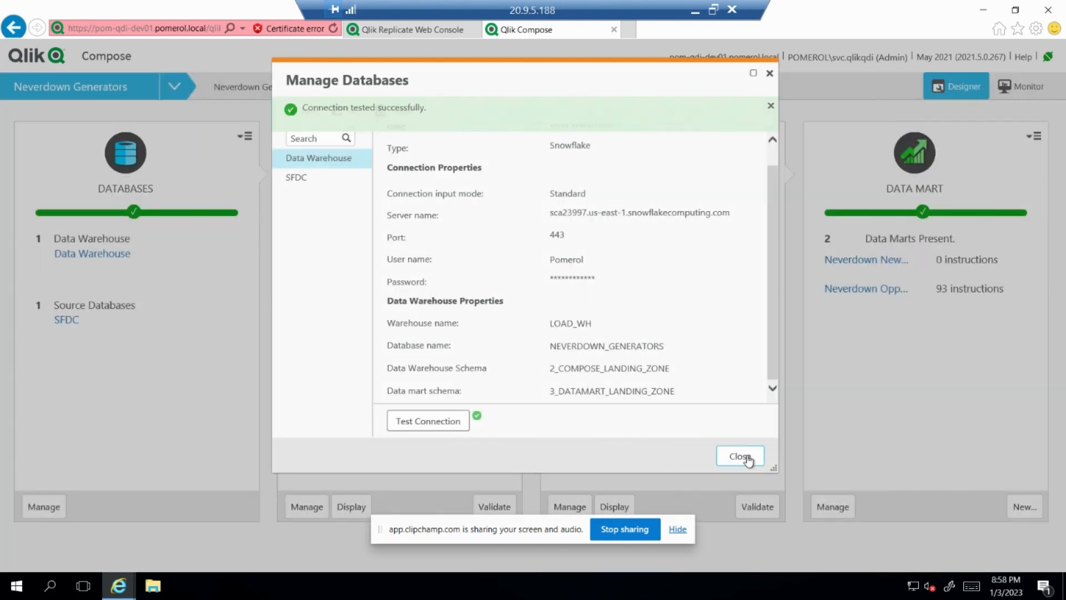
left_click(747, 457)
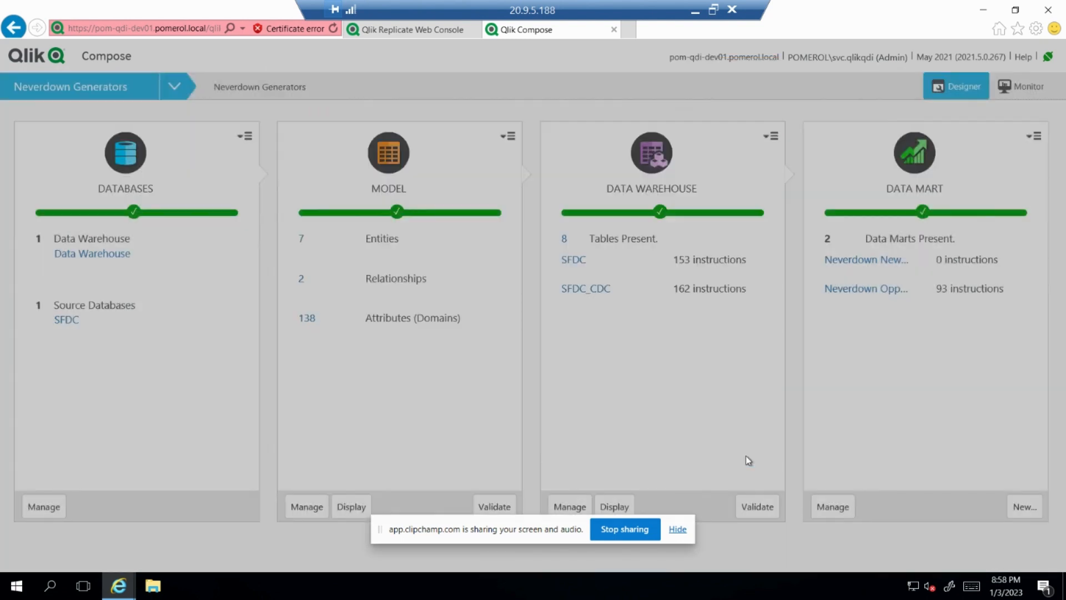
left_click(66, 321)
left_click(429, 461)
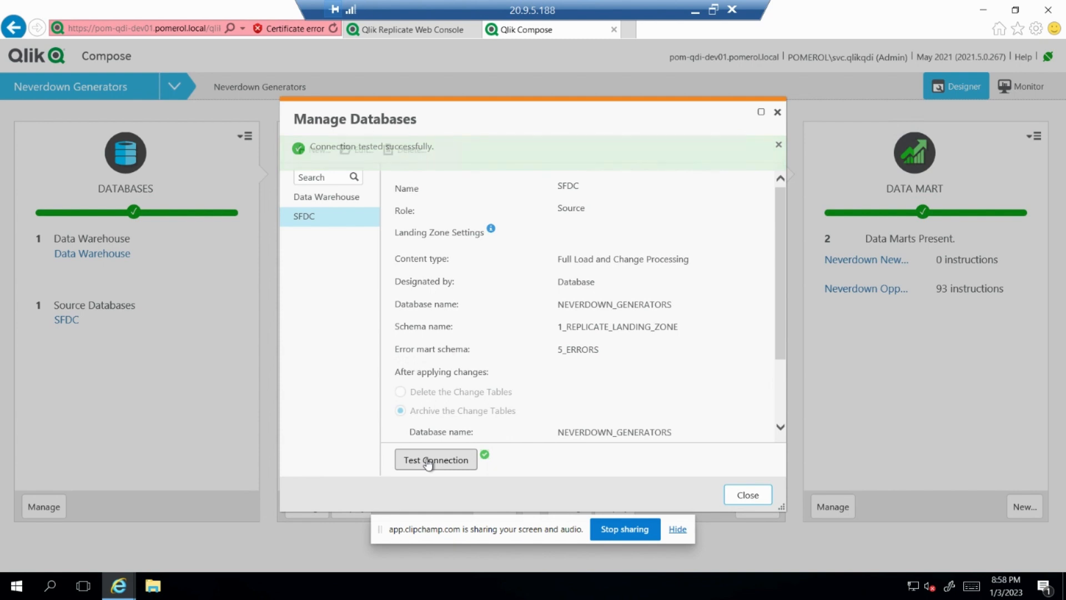
left_click(741, 495)
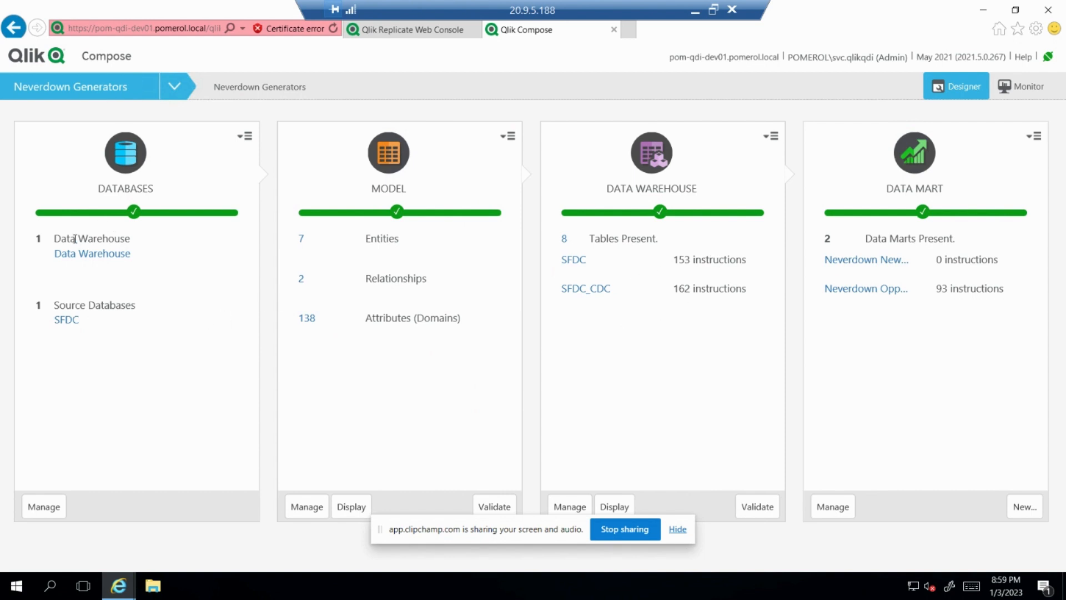
Step: Reopen the Data Warehouse database settings, review its warehouse, database and schema names, and close them
left_click(83, 259)
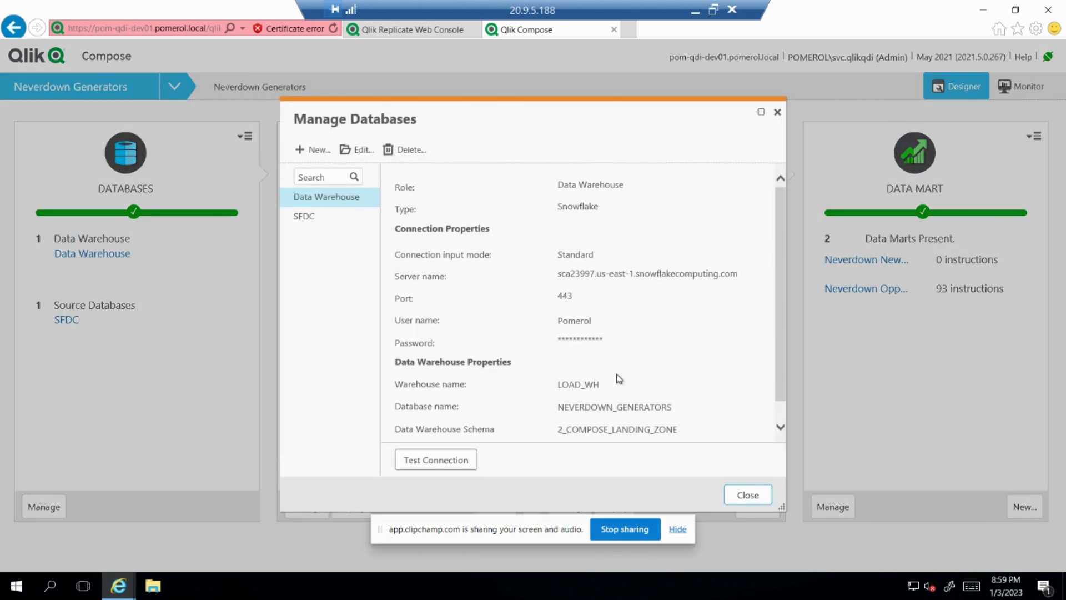
scroll(721, 395, "down", 1)
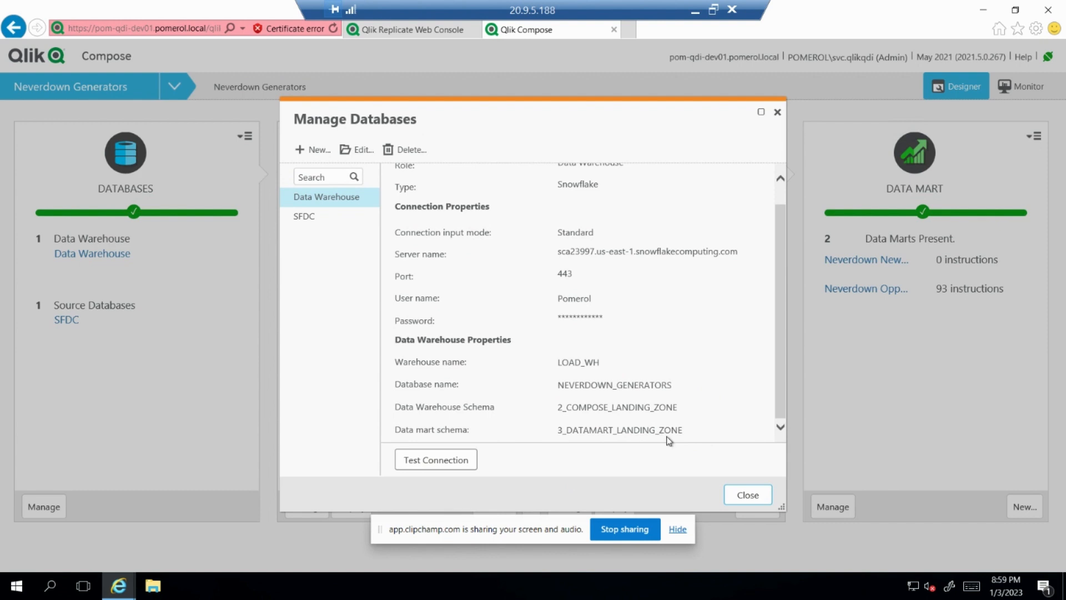
left_click(754, 496)
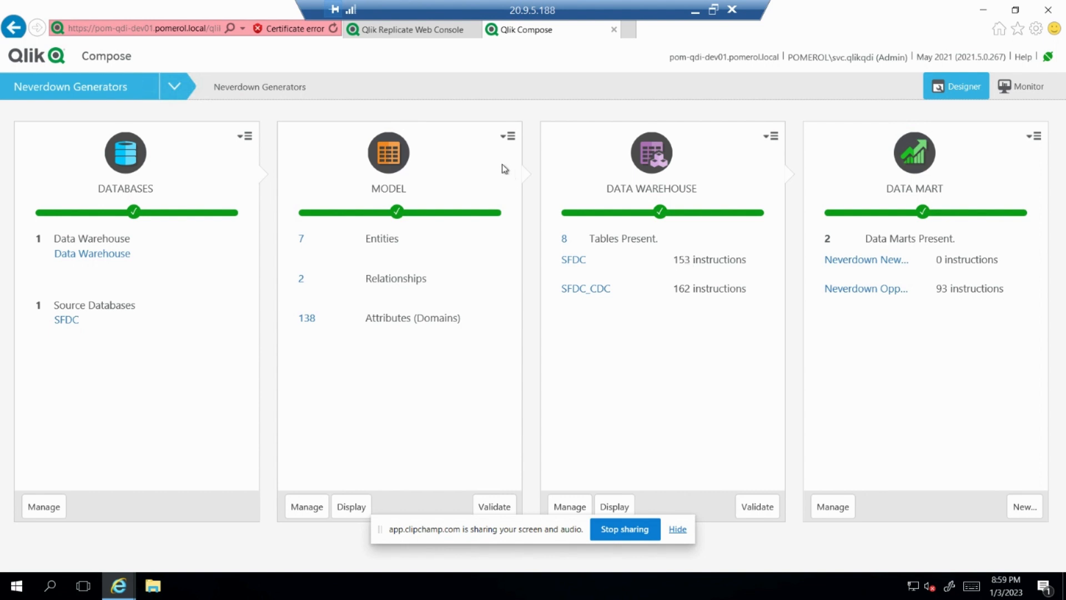
Step: View the SFDC Import to Replicate task in Qlik Replicate, and return to Compose to recheck the Data Warehouse database's properties
left_click(410, 31)
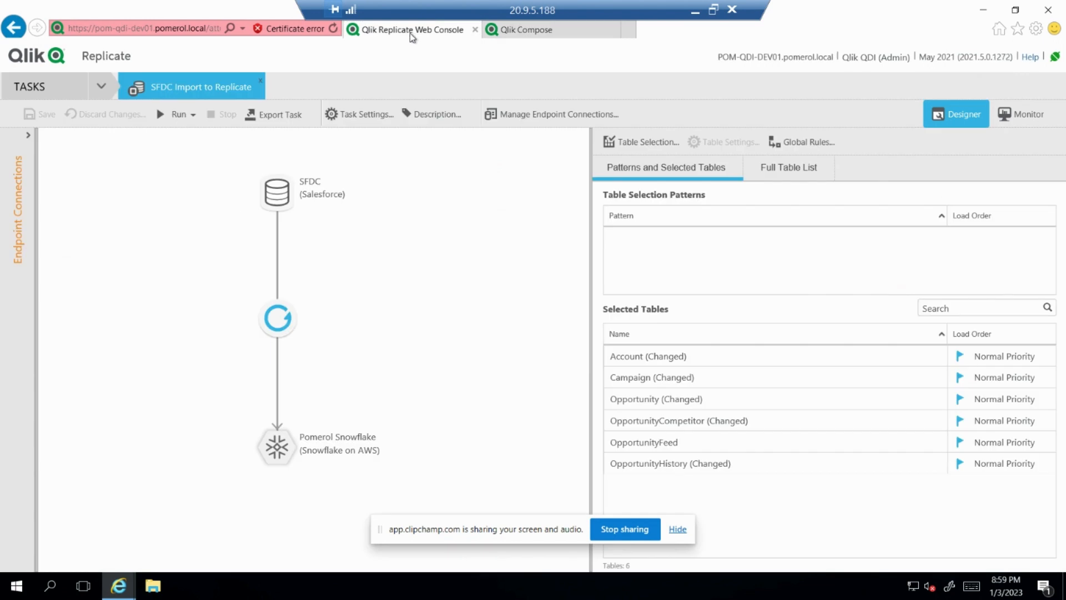
left_click(548, 33)
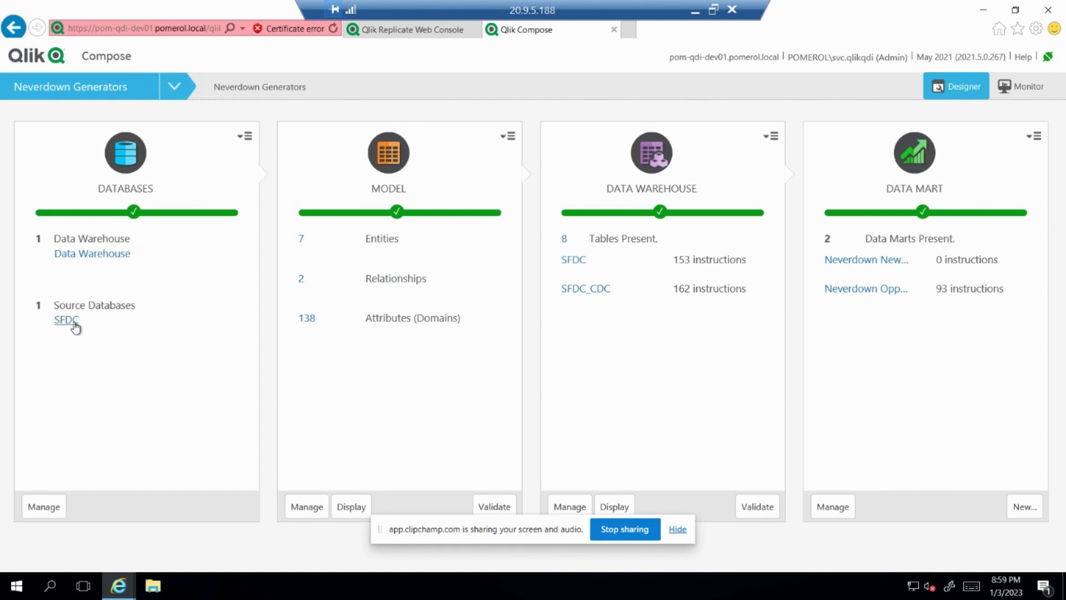
left_click(86, 256)
scroll(639, 356, "down", 1)
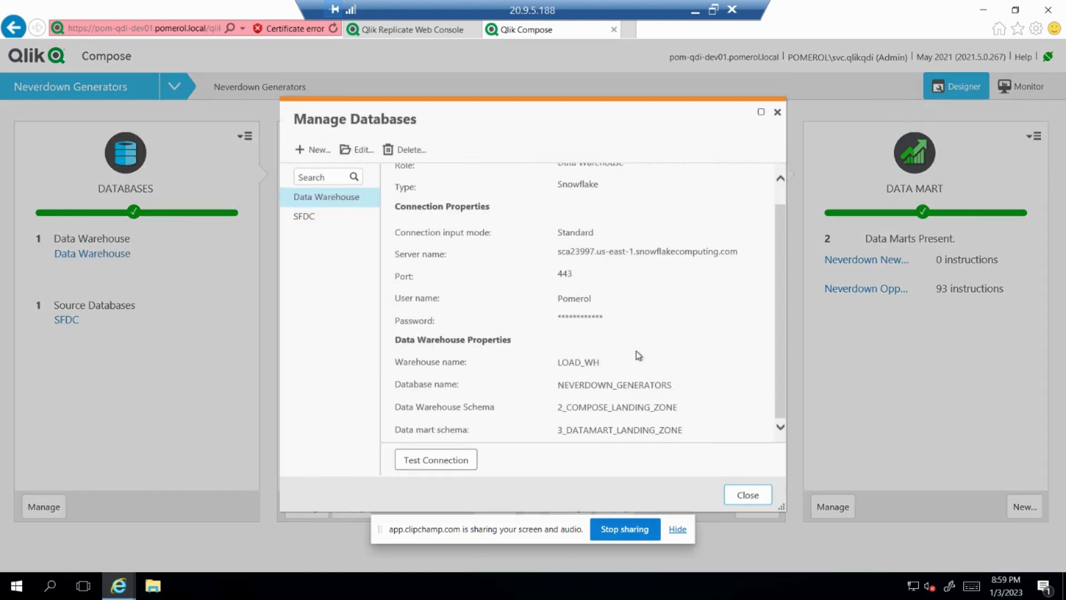
left_click(748, 496)
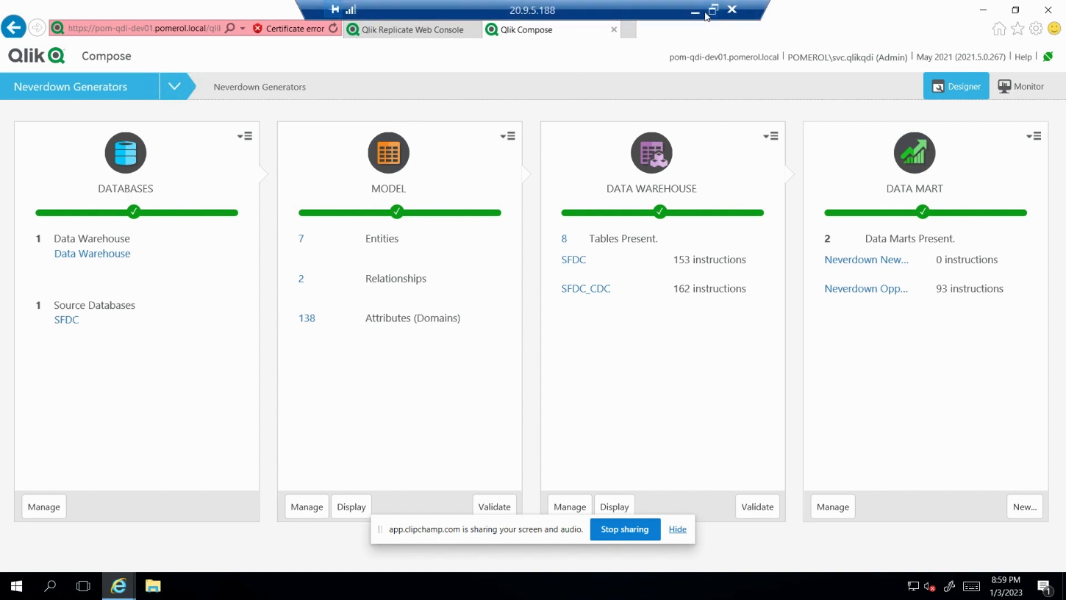
Step: Minimize the Remote Desktop session and switch to the QDI Clipchamp.pptx slide show in PowerPoint
key("alt+Tab")
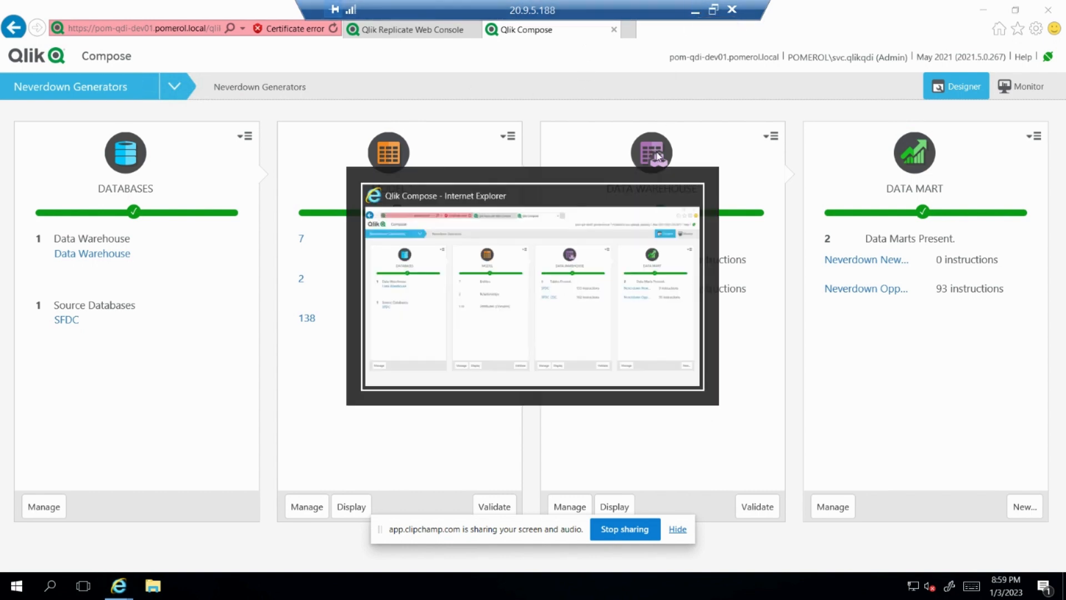
left_click(696, 10)
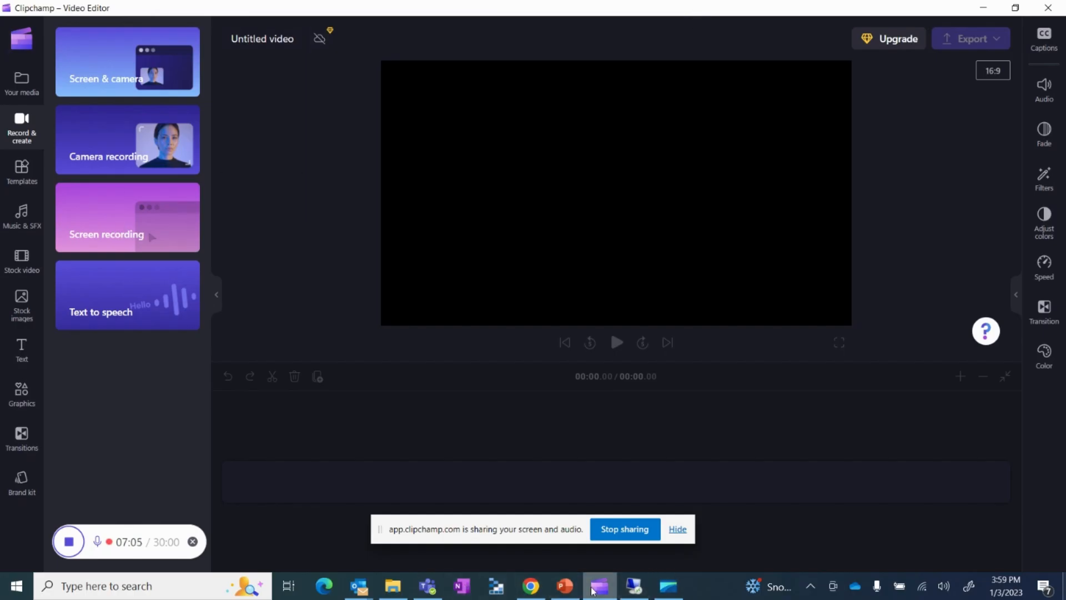
left_click(563, 587)
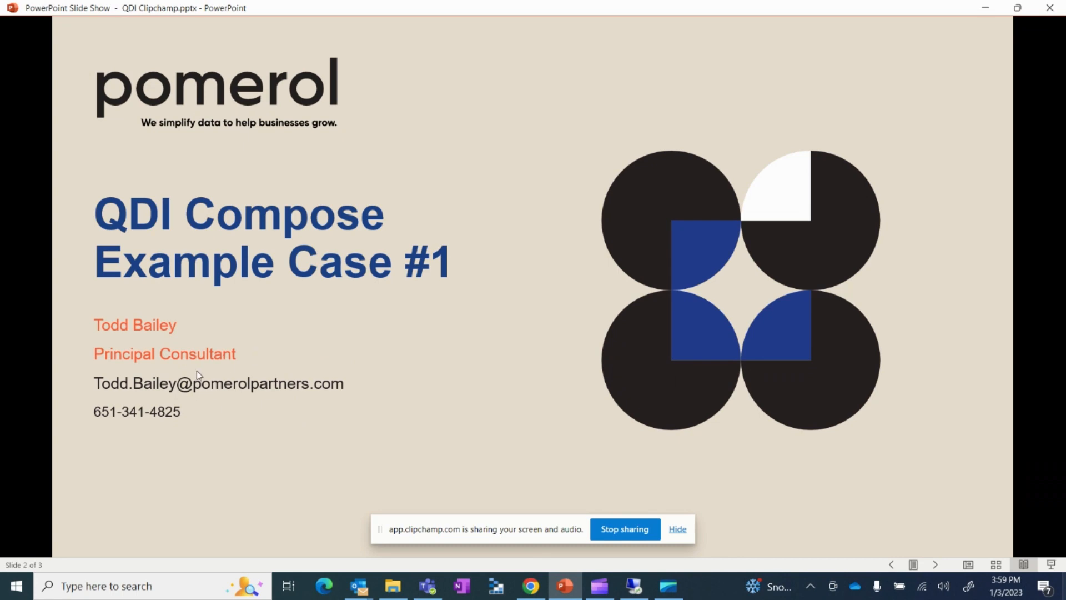